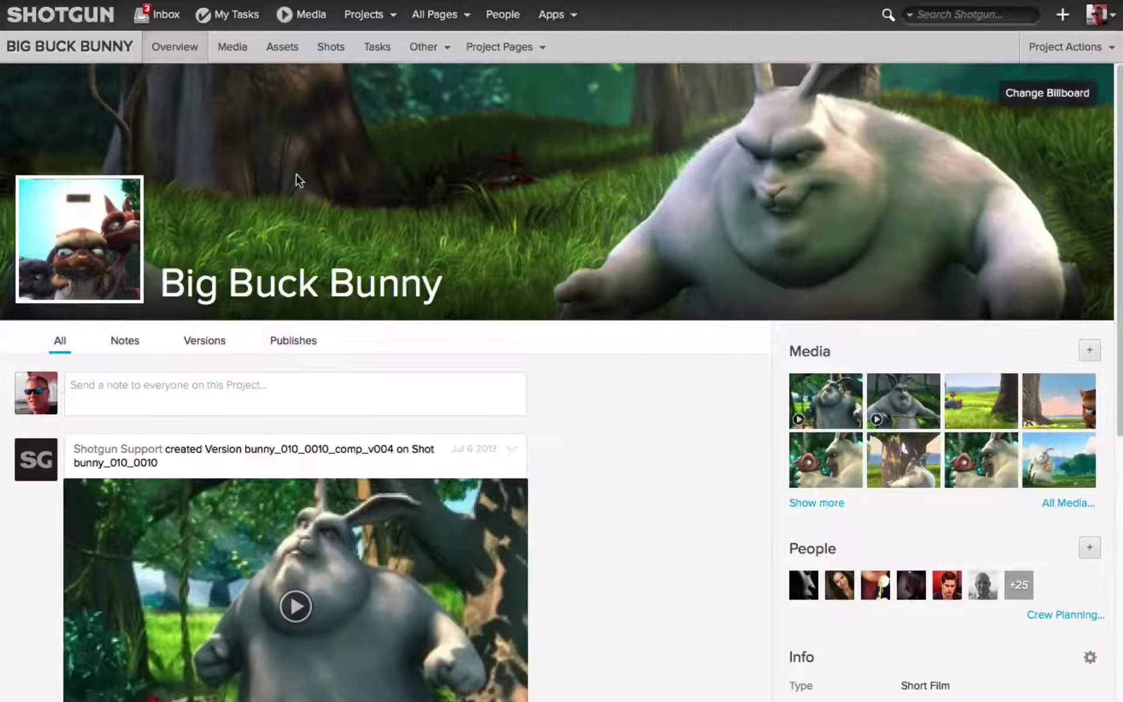
# - Look over the filter options on the Big Buck Bunny Assets page
pyautogui.click(285, 52)
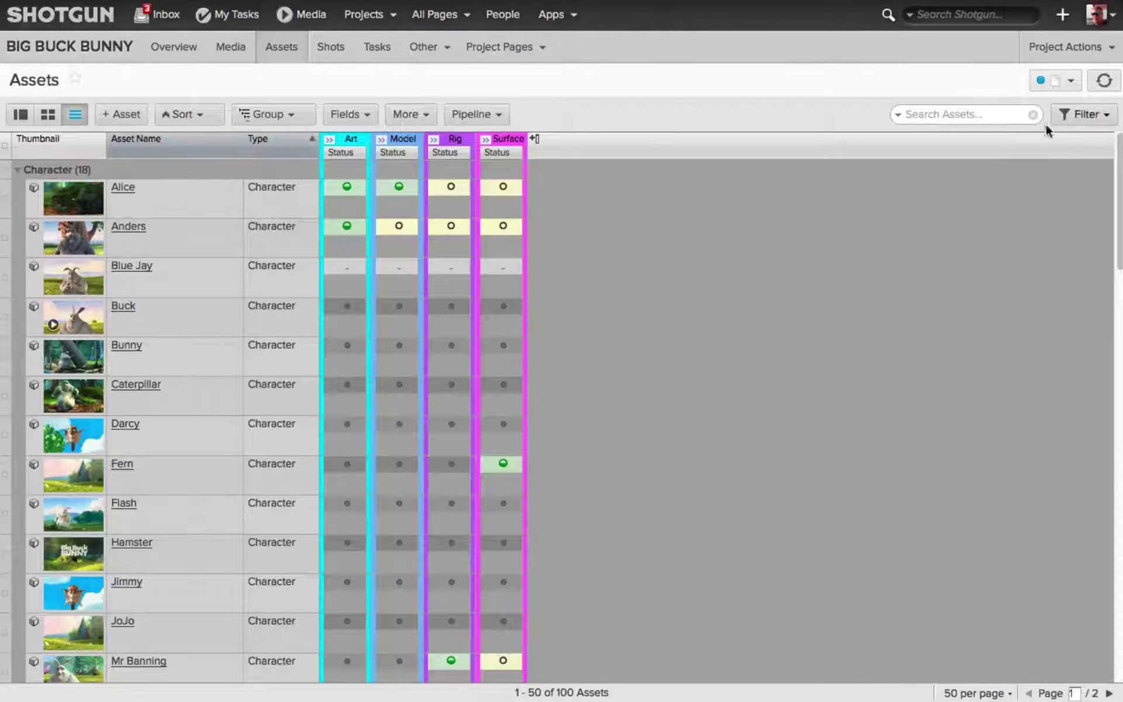
pyautogui.click(1107, 117)
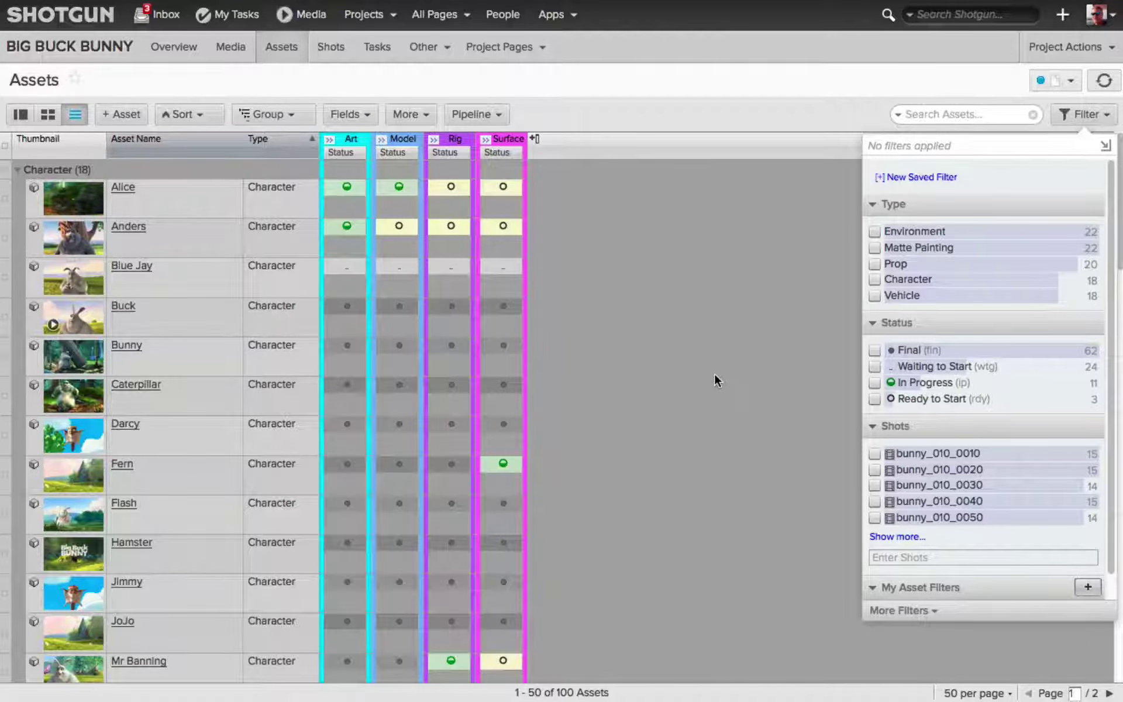
pyautogui.click(719, 380)
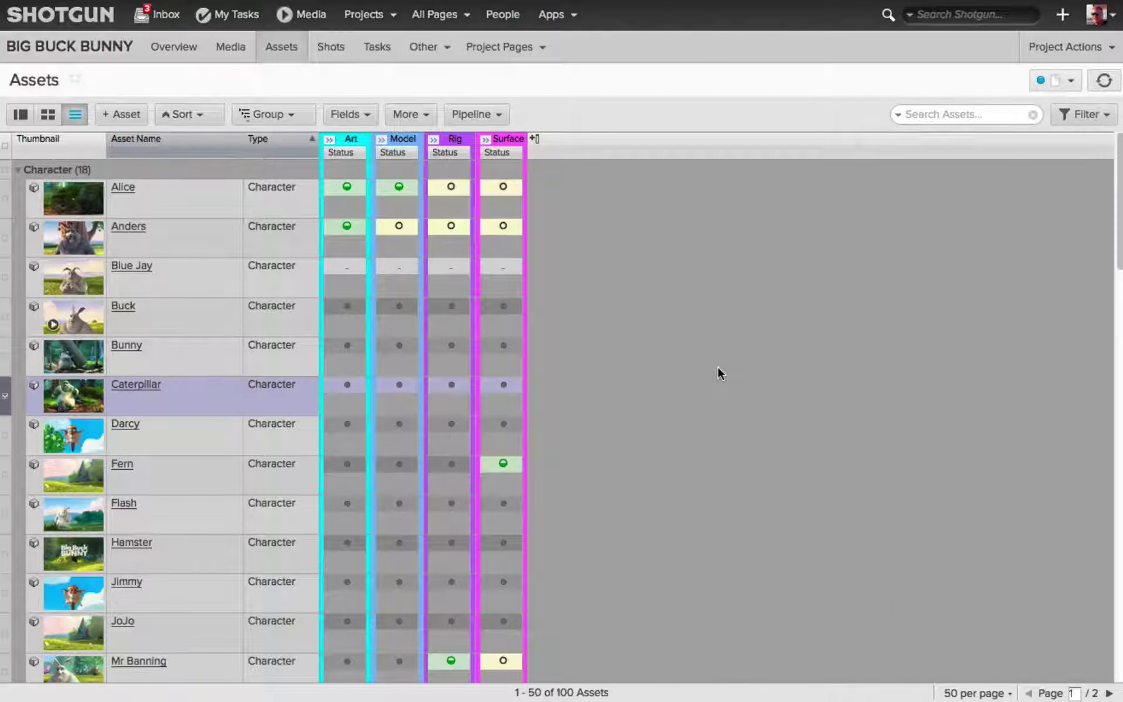
# - Show the Shots page and scroll through its available shot filters
pyautogui.click(332, 57)
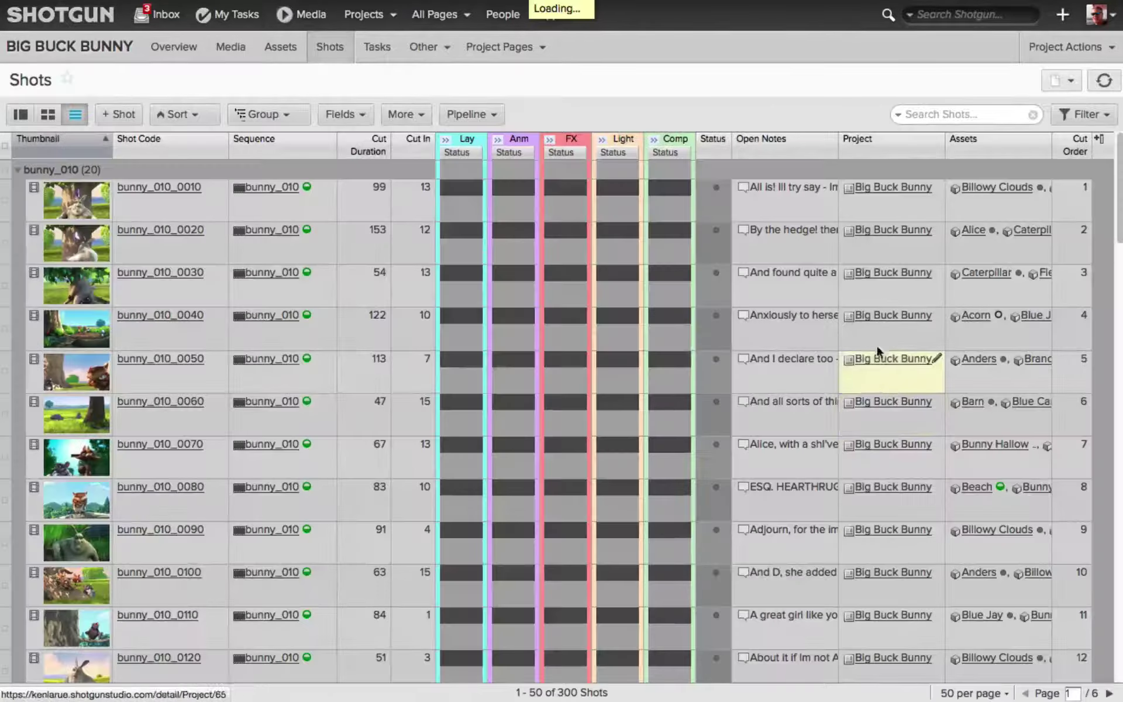
pyautogui.click(1104, 115)
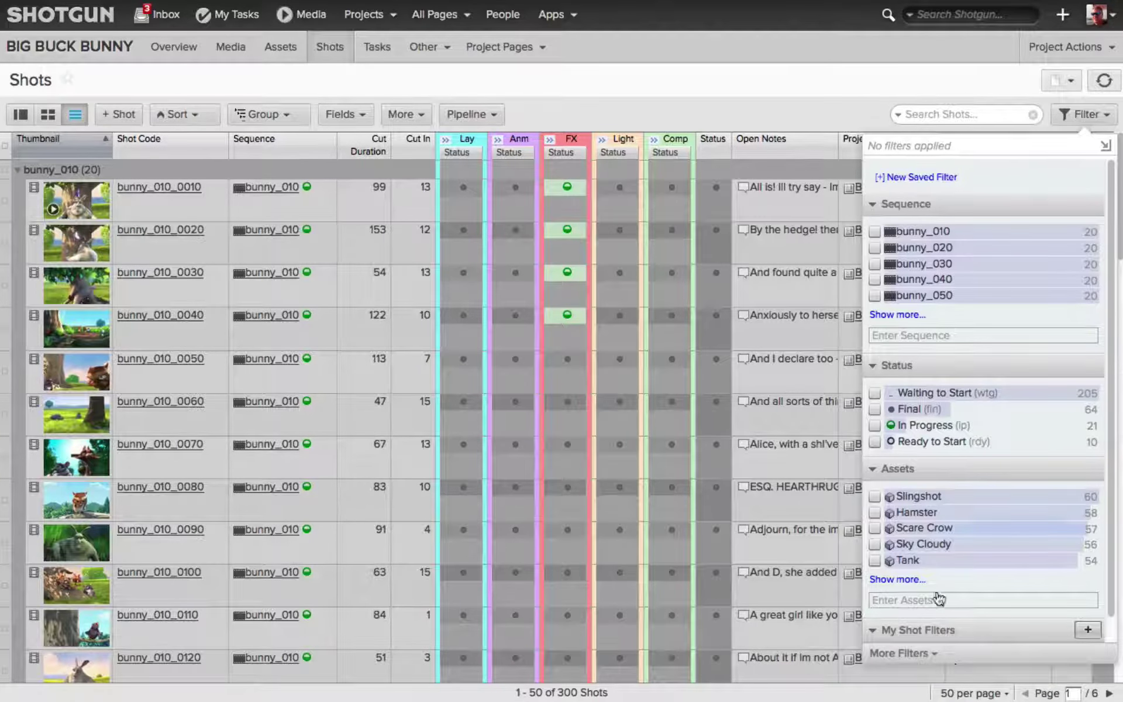
pyautogui.moveTo(571, 403)
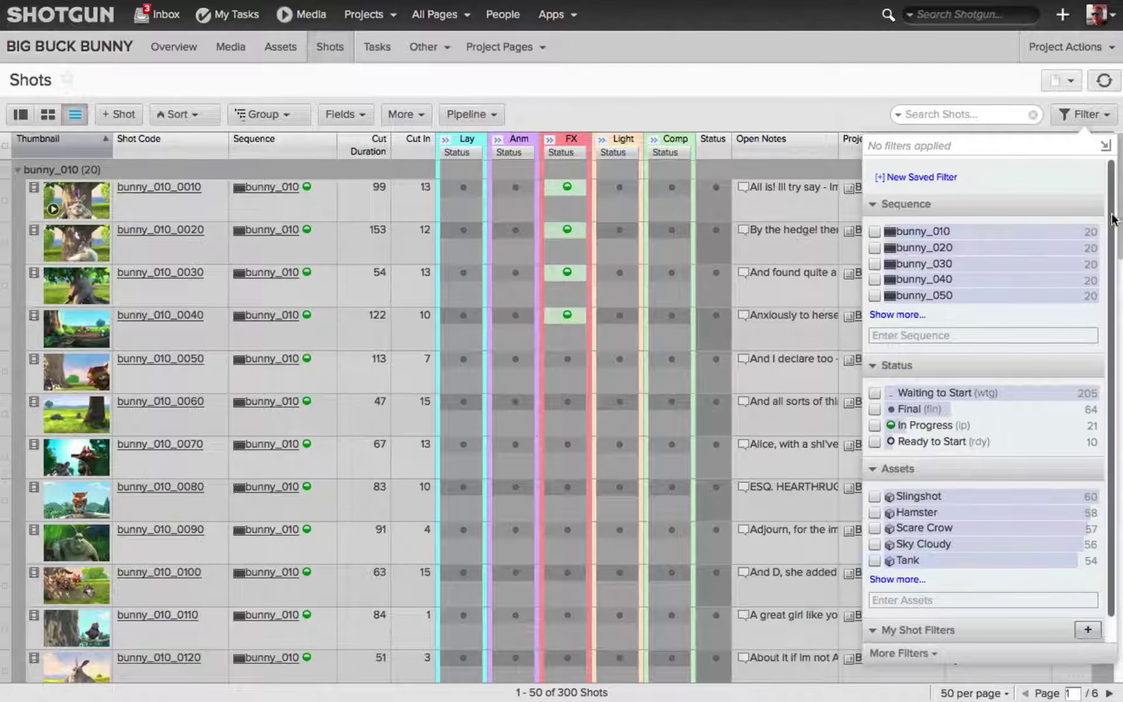
pyautogui.scroll(-1, 1114, 223)
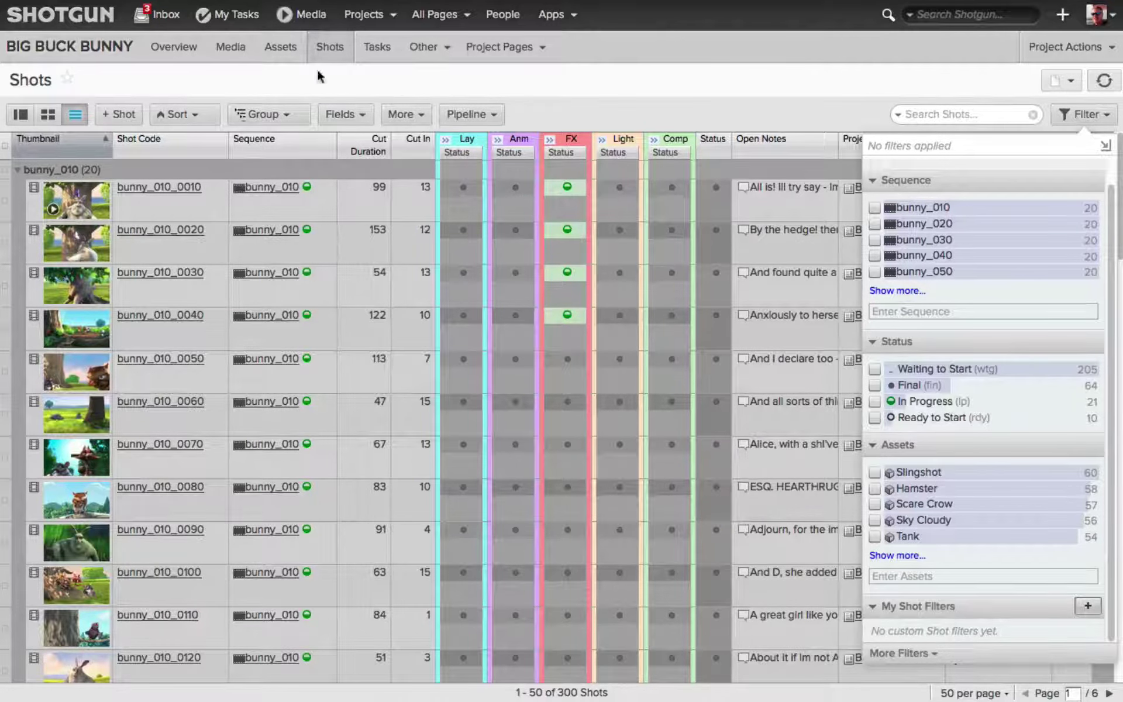
# - Filter the Tasks page by the Asset Tasks saved filter after briefly trying Shot Tasks
pyautogui.click(376, 47)
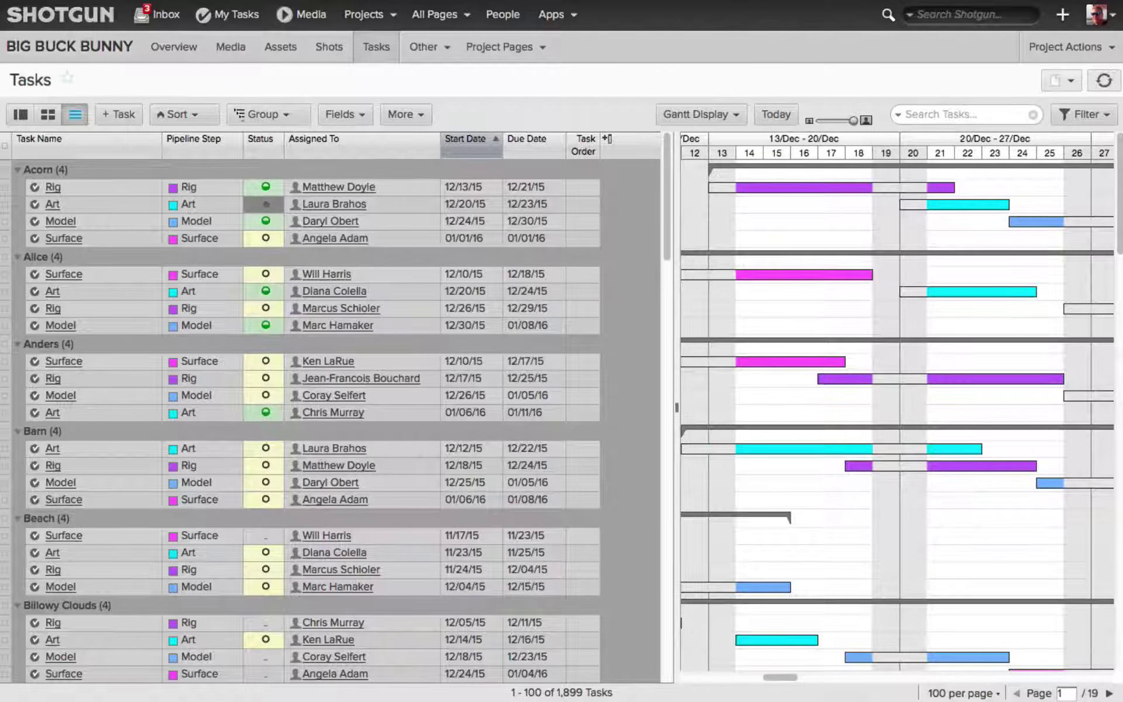
pyautogui.click(1104, 117)
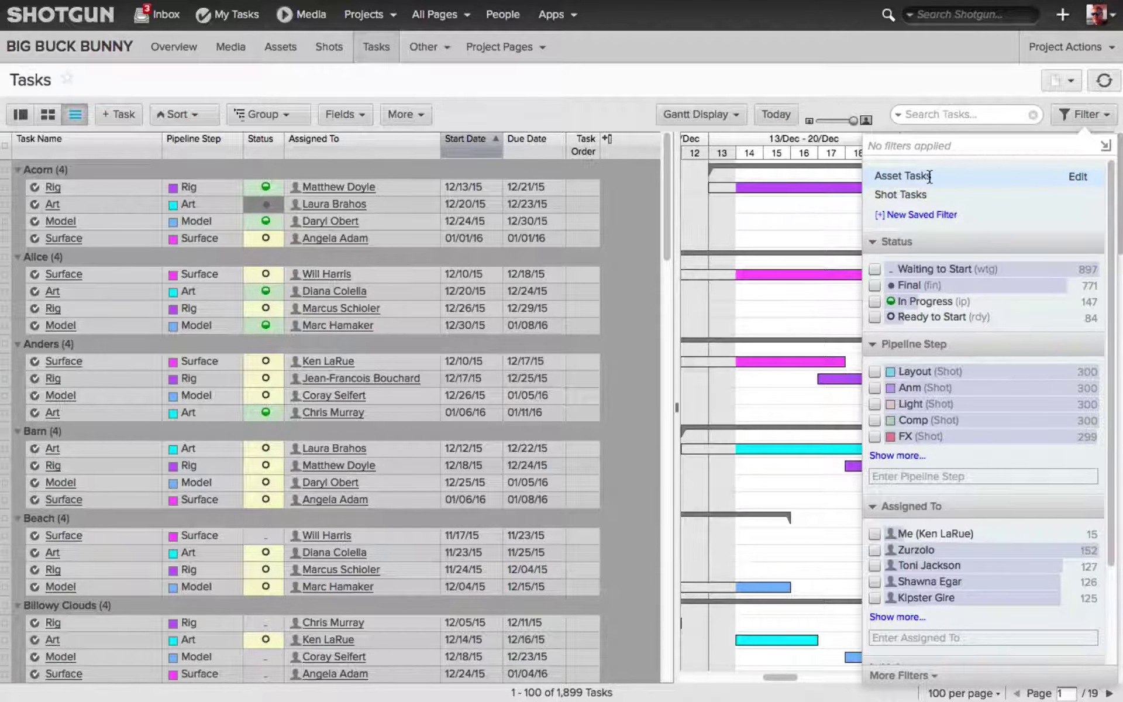
pyautogui.click(929, 176)
pyautogui.click(905, 195)
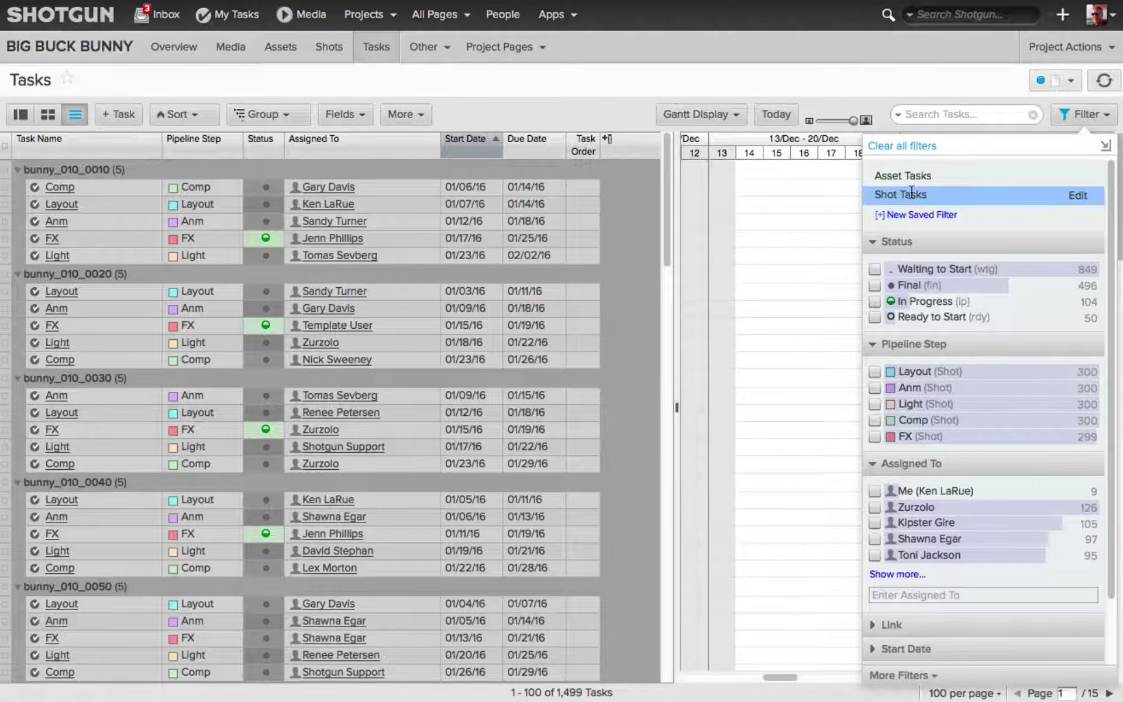
pyautogui.click(914, 174)
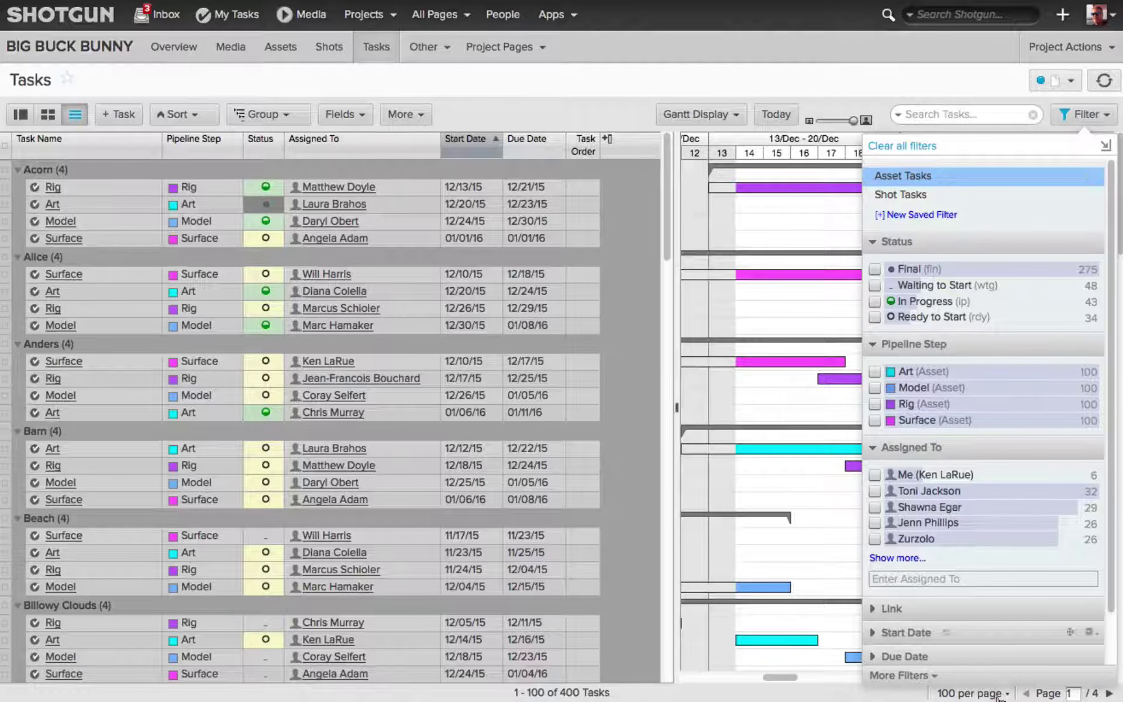
# - Expand the Link filter's values and list ten people under Assigned To
pyautogui.scroll(-3, 1111, 196)
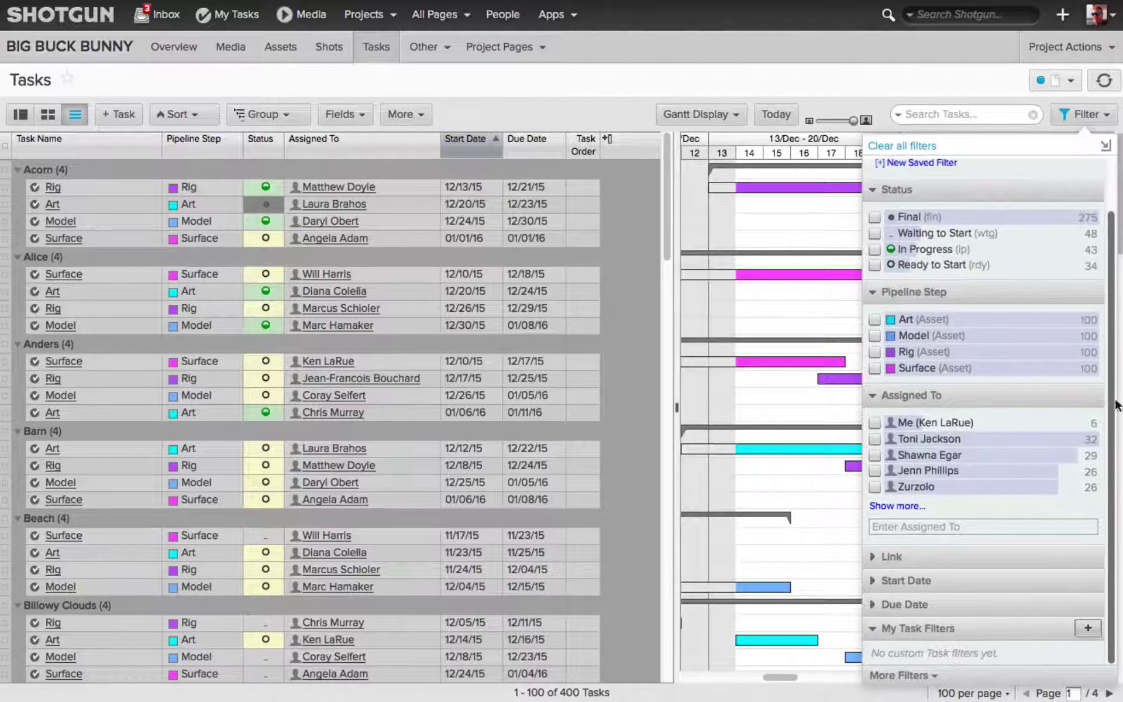
pyautogui.scroll(3, 1118, 222)
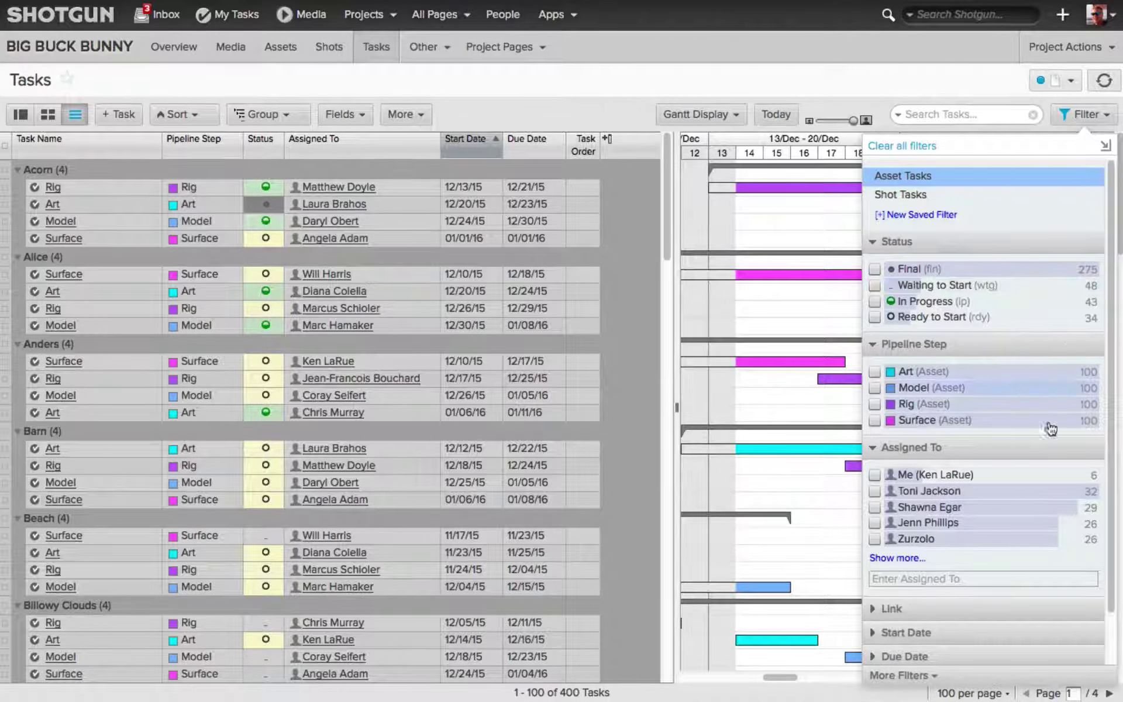
pyautogui.scroll(-1, 1111, 281)
pyautogui.scroll(-3, 1113, 284)
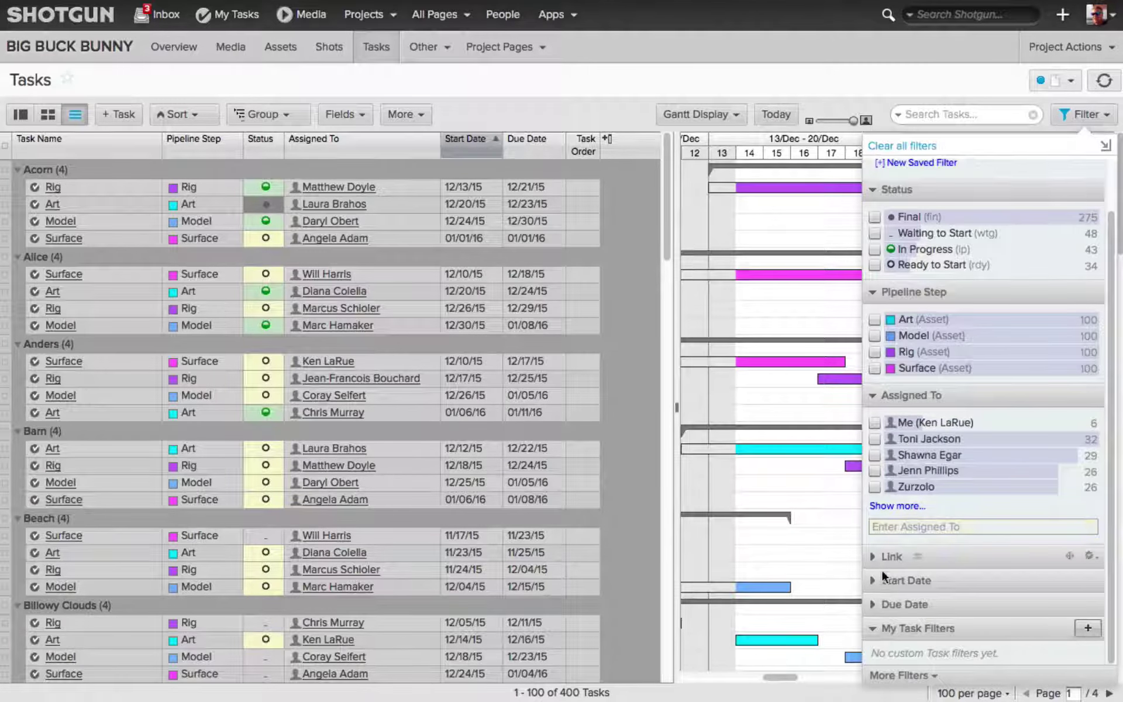
pyautogui.click(873, 557)
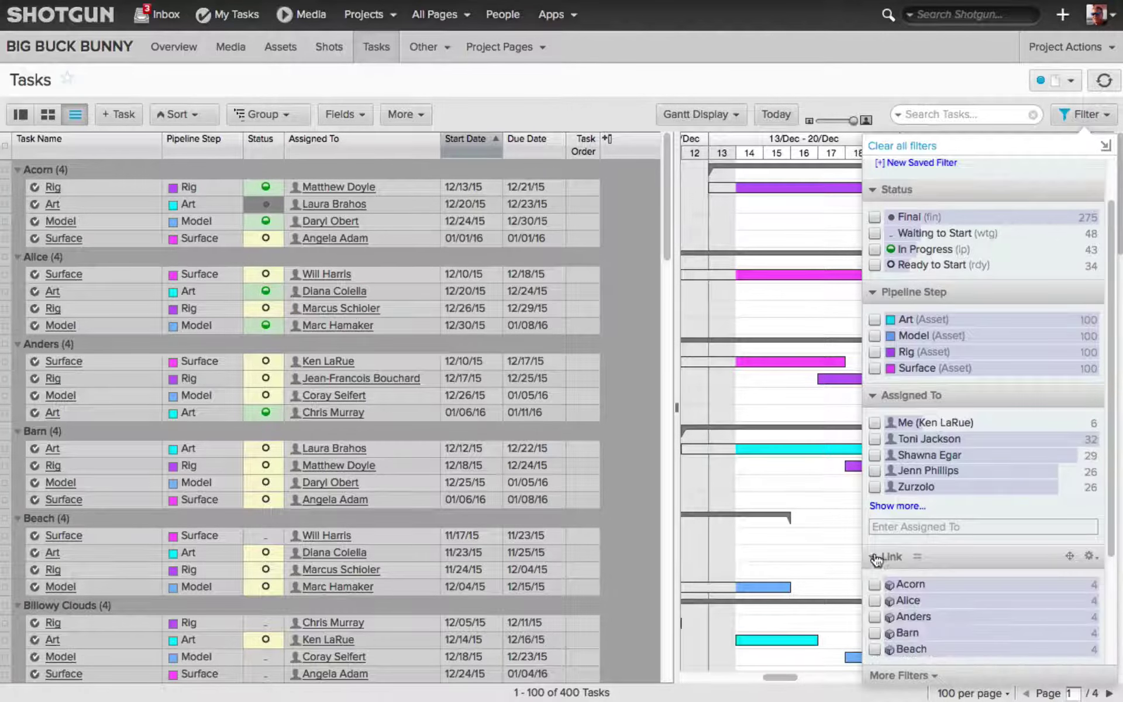
pyautogui.scroll(-5, 983, 409)
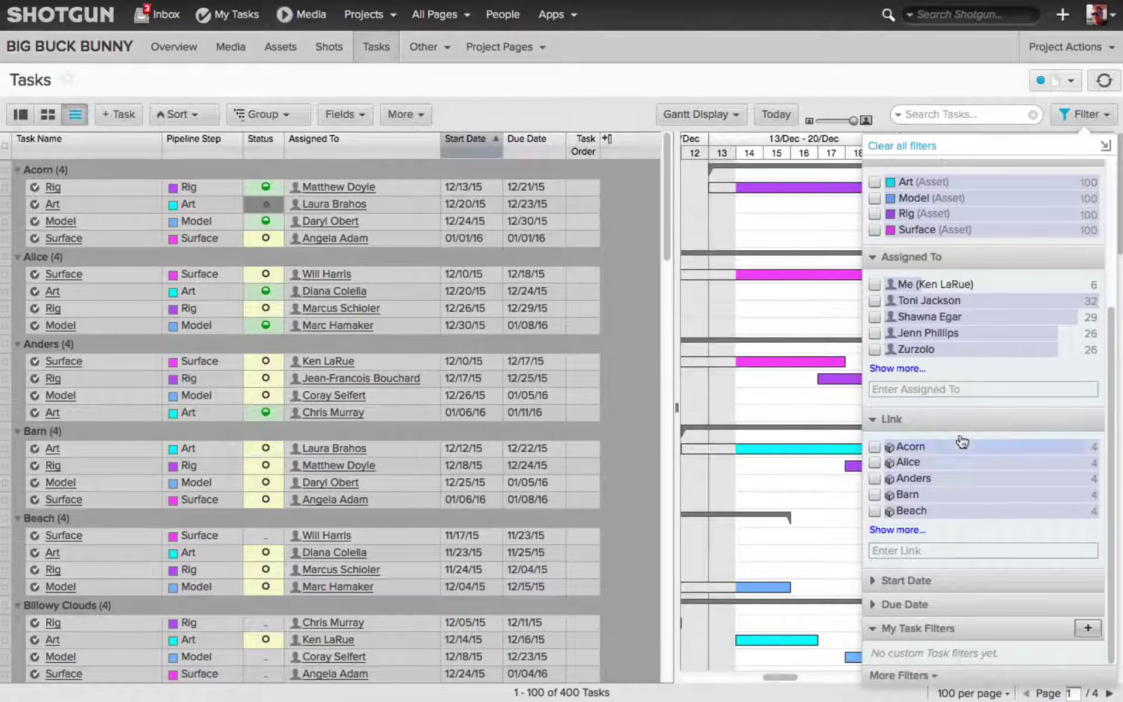
pyautogui.click(898, 369)
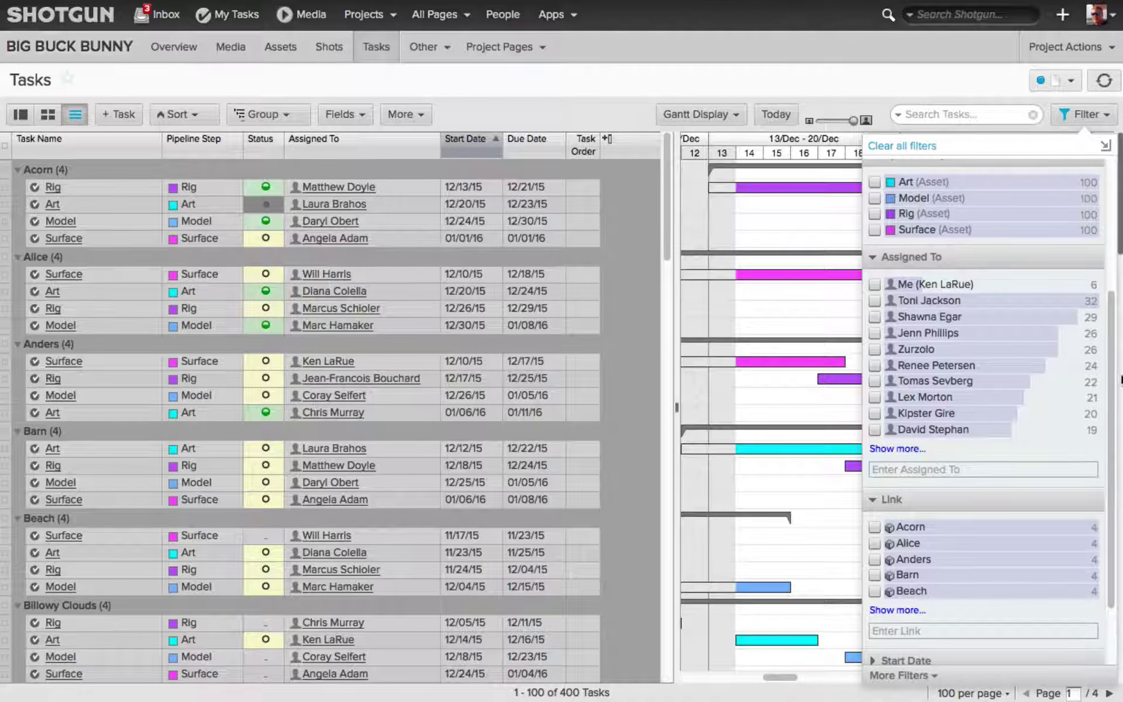
pyautogui.moveTo(1113, 365); pyautogui.dragTo(1113, 423)
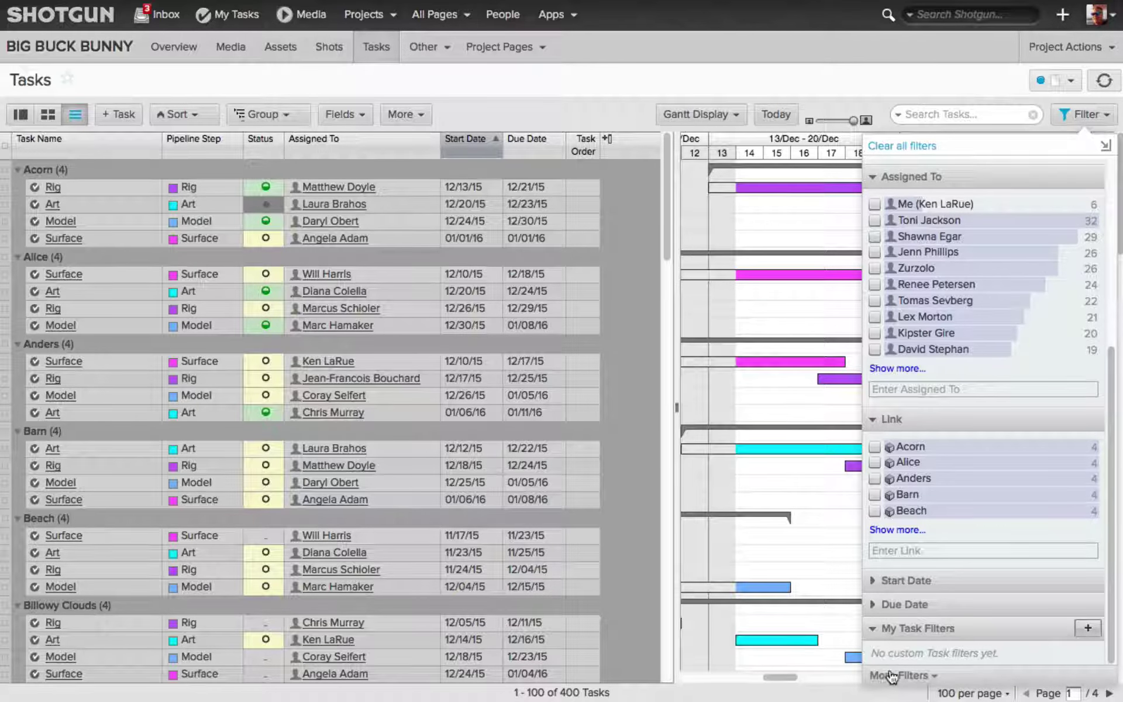
# - Add a Task Name filter and move it directly above the Link filter
pyautogui.click(933, 677)
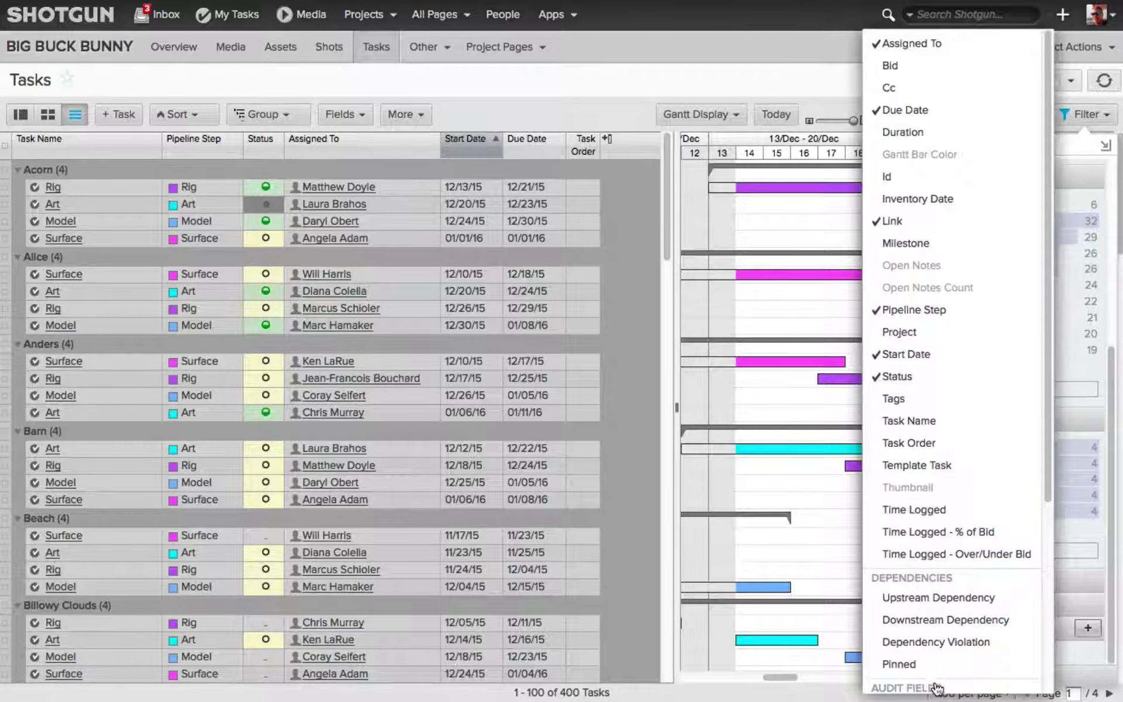
pyautogui.moveTo(1050, 394); pyautogui.dragTo(1030, 176)
pyautogui.moveTo(1047, 227); pyautogui.dragTo(1054, 476)
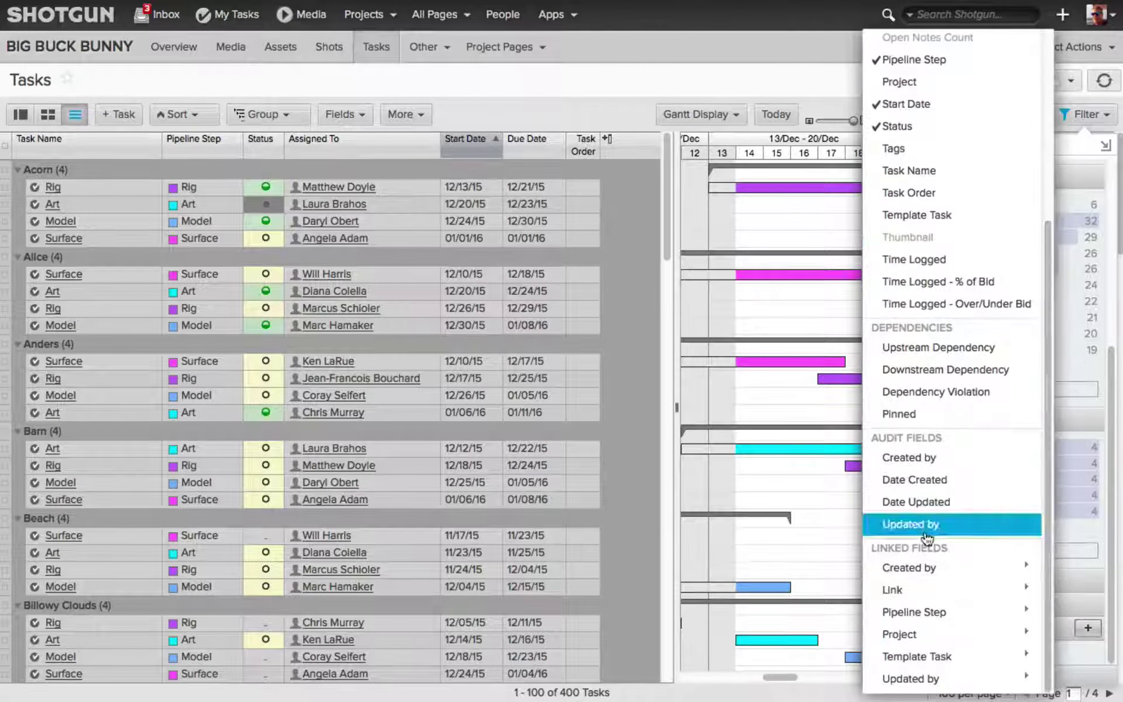
pyautogui.click(922, 171)
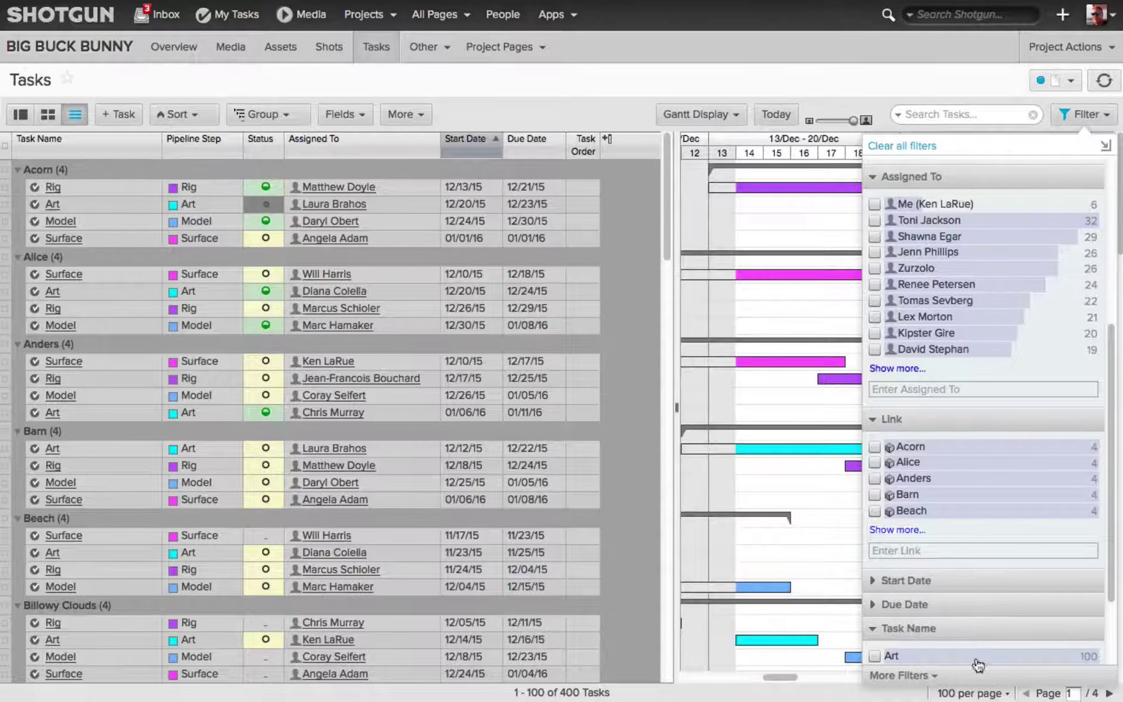
pyautogui.scroll(-3, 1110, 391)
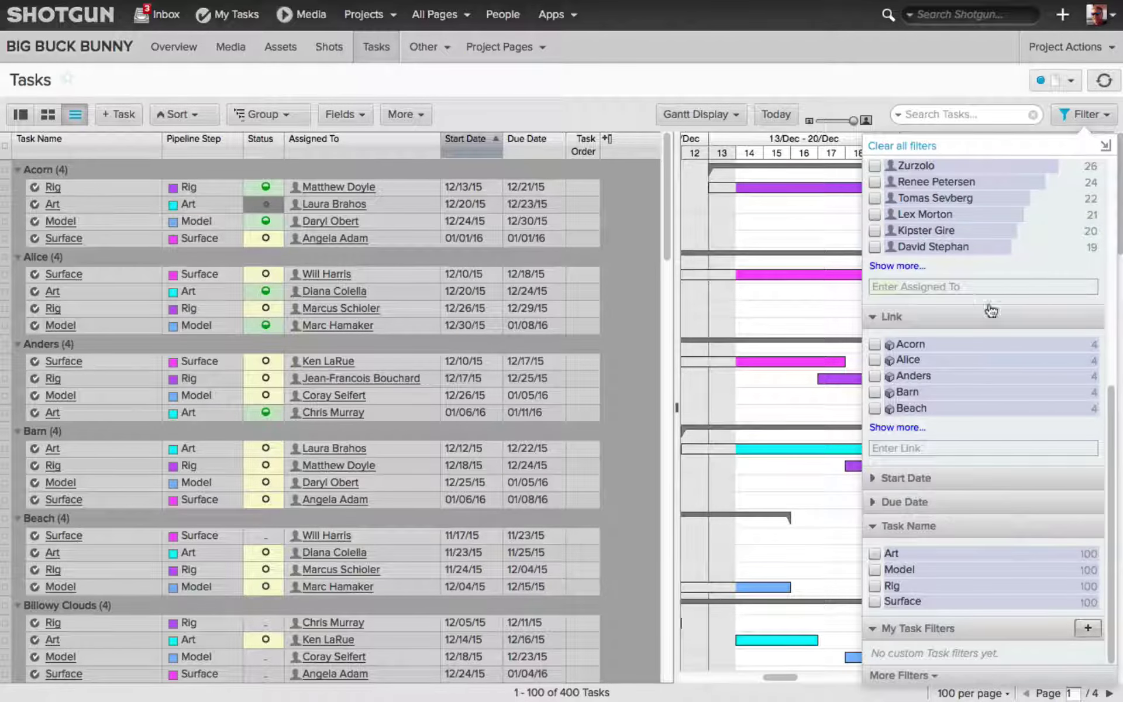
pyautogui.moveTo(1001, 530)
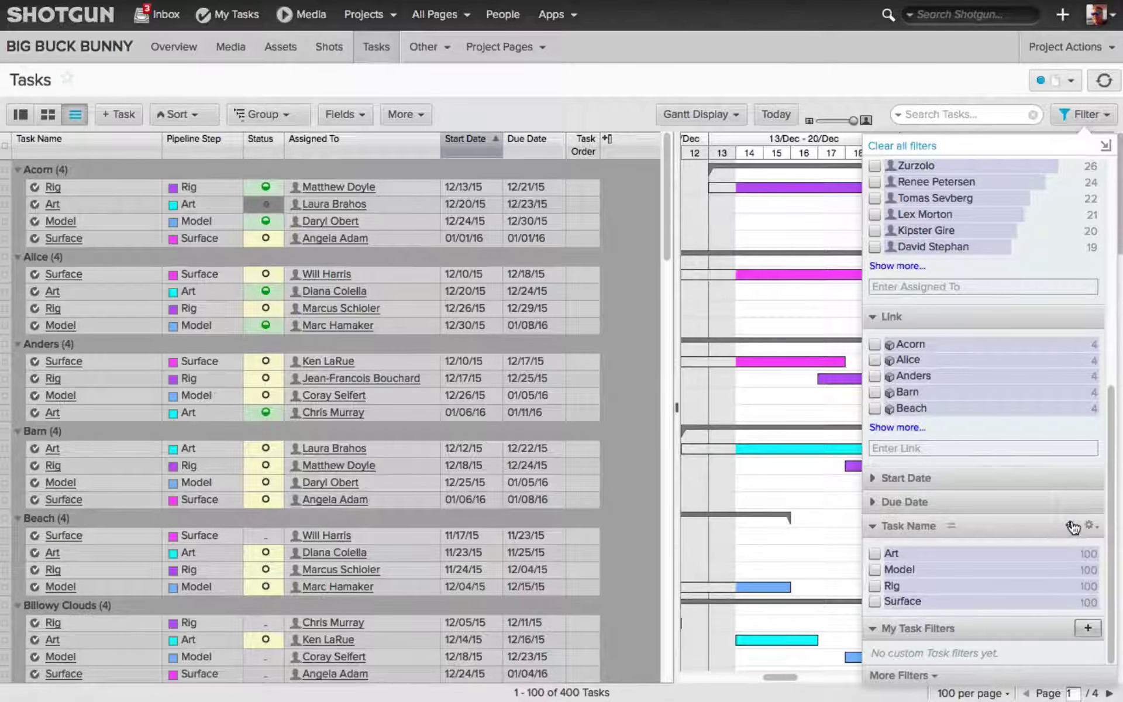
pyautogui.moveTo(1073, 528); pyautogui.dragTo(1047, 386)
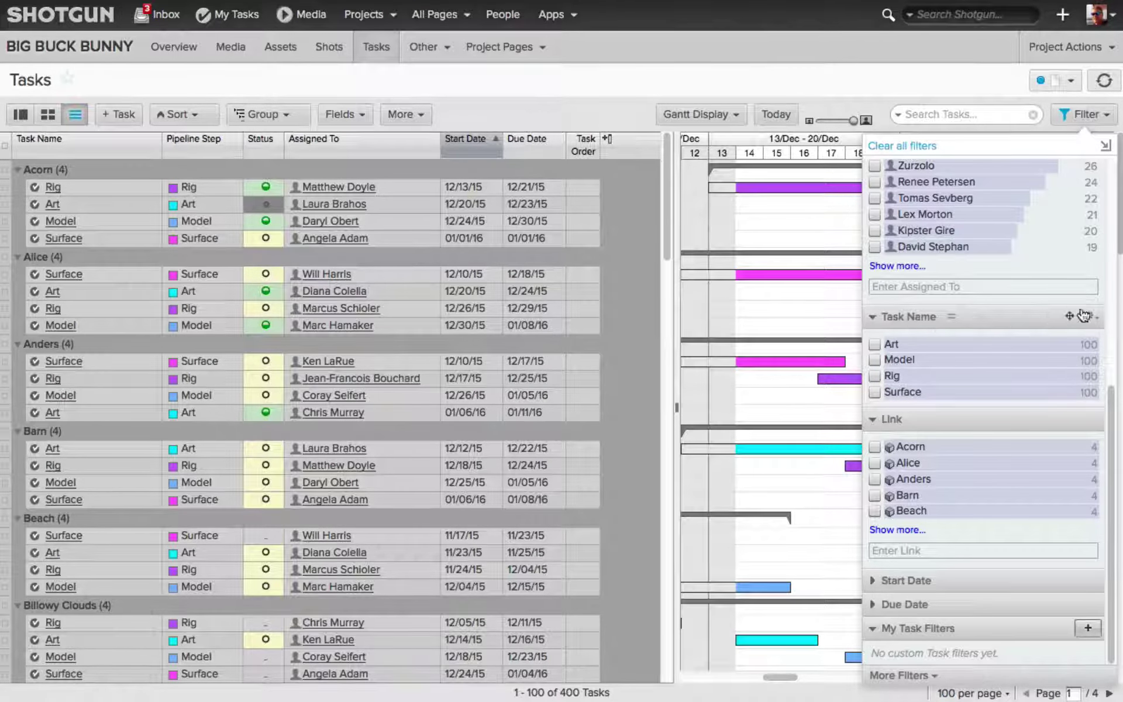
pyautogui.click(1090, 316)
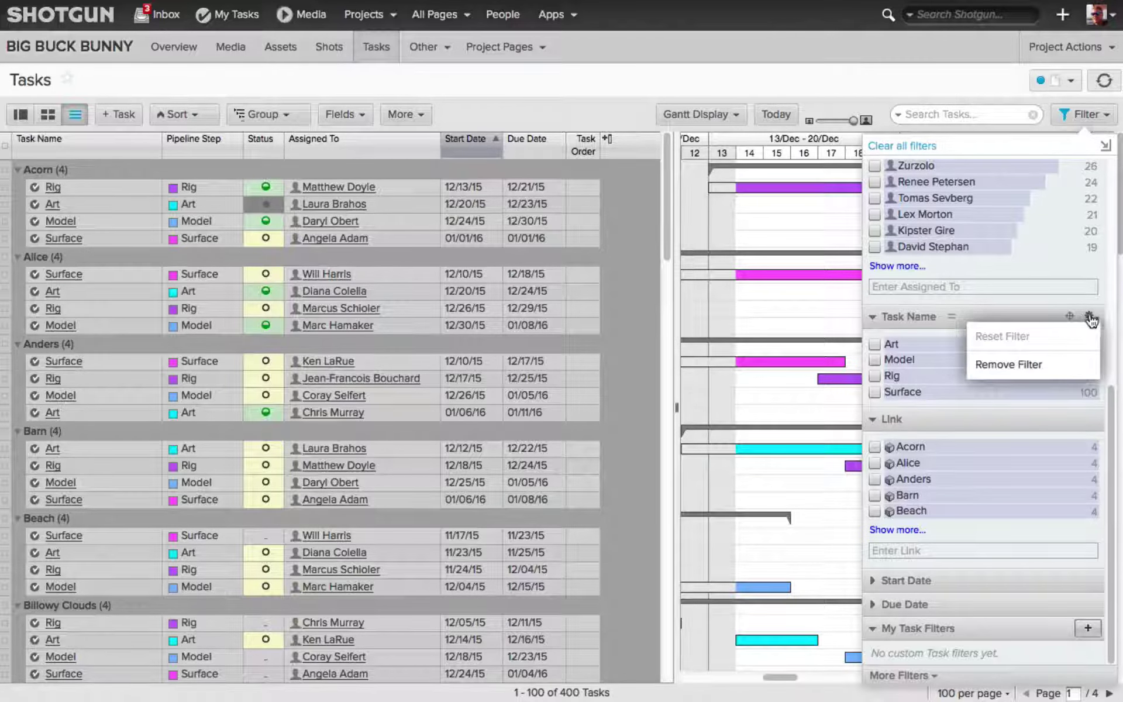
# - Remove the Task Name filter and revert the page to list all 1,899 tasks
pyautogui.click(1011, 365)
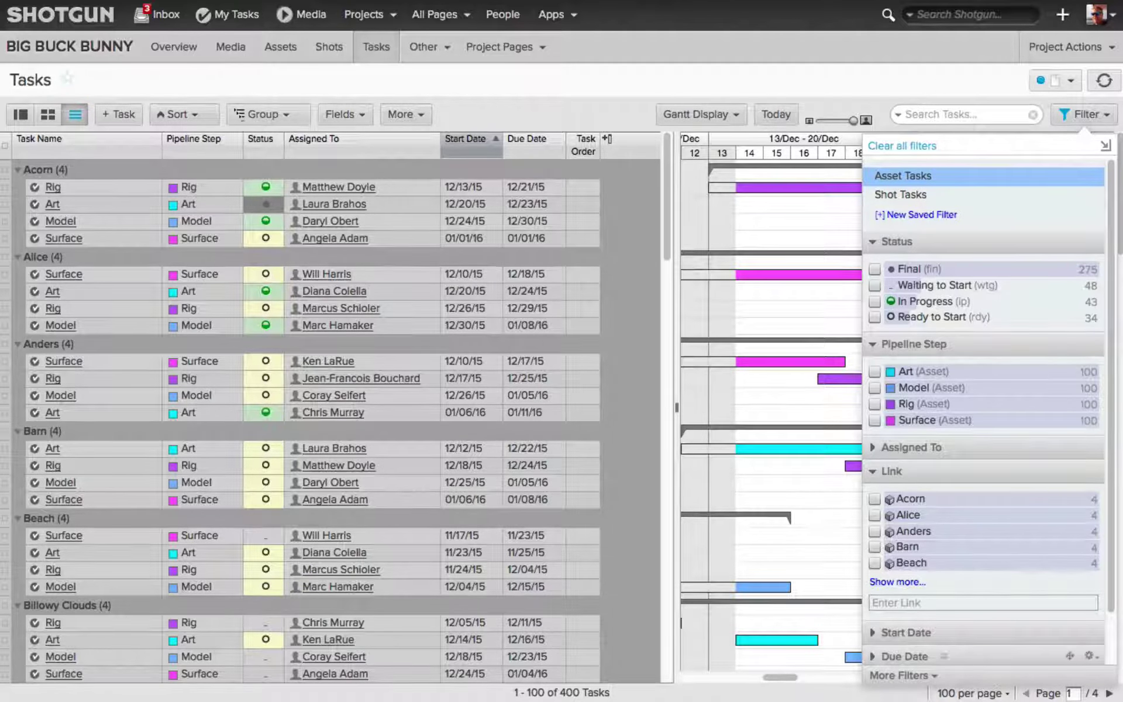
pyautogui.click(1071, 80)
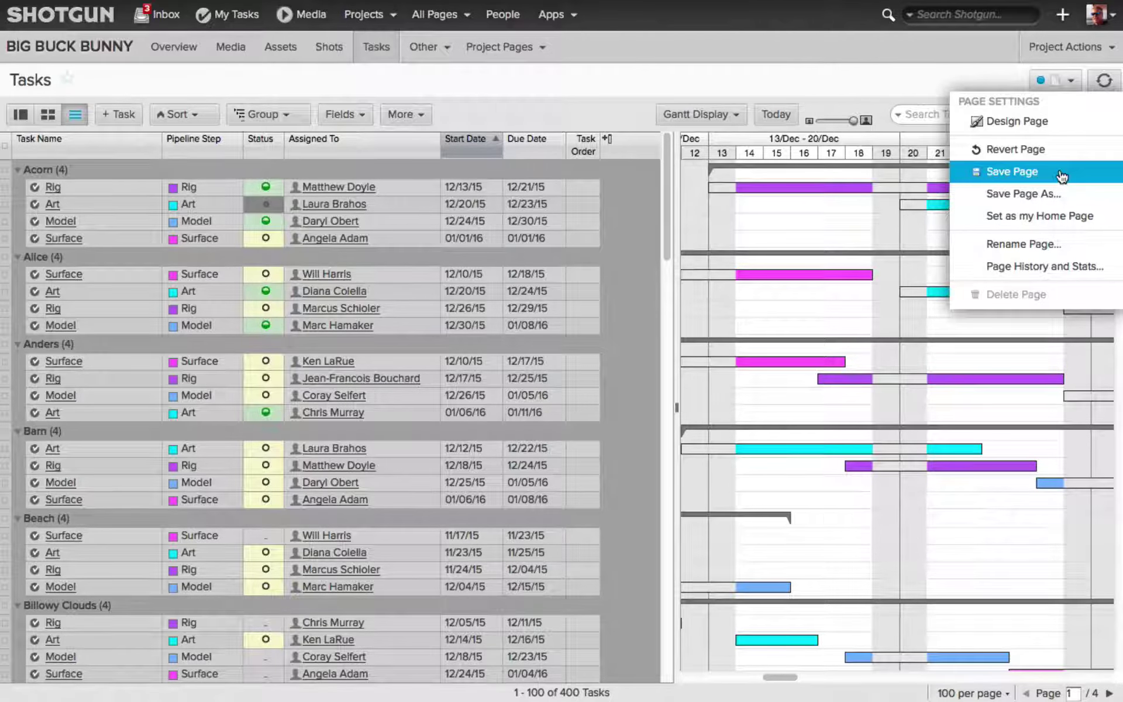
pyautogui.click(1033, 149)
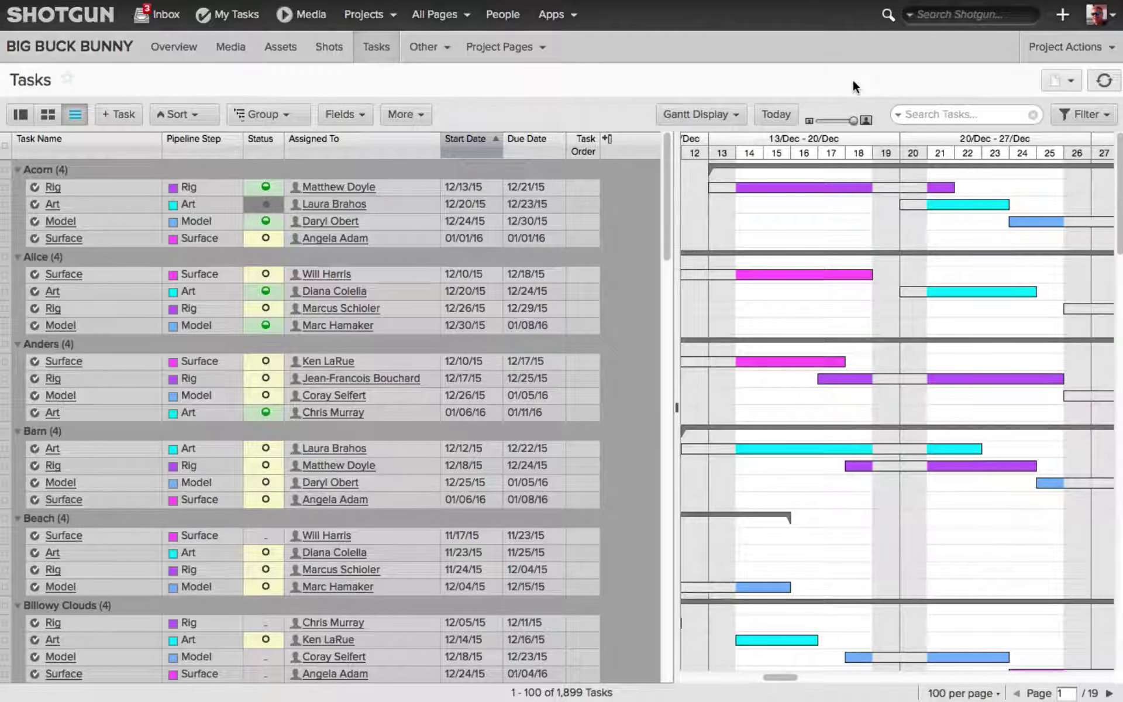
# - Save the Tasks page as a new page named 'Tasks-Ken-Filters'
pyautogui.click(1072, 81)
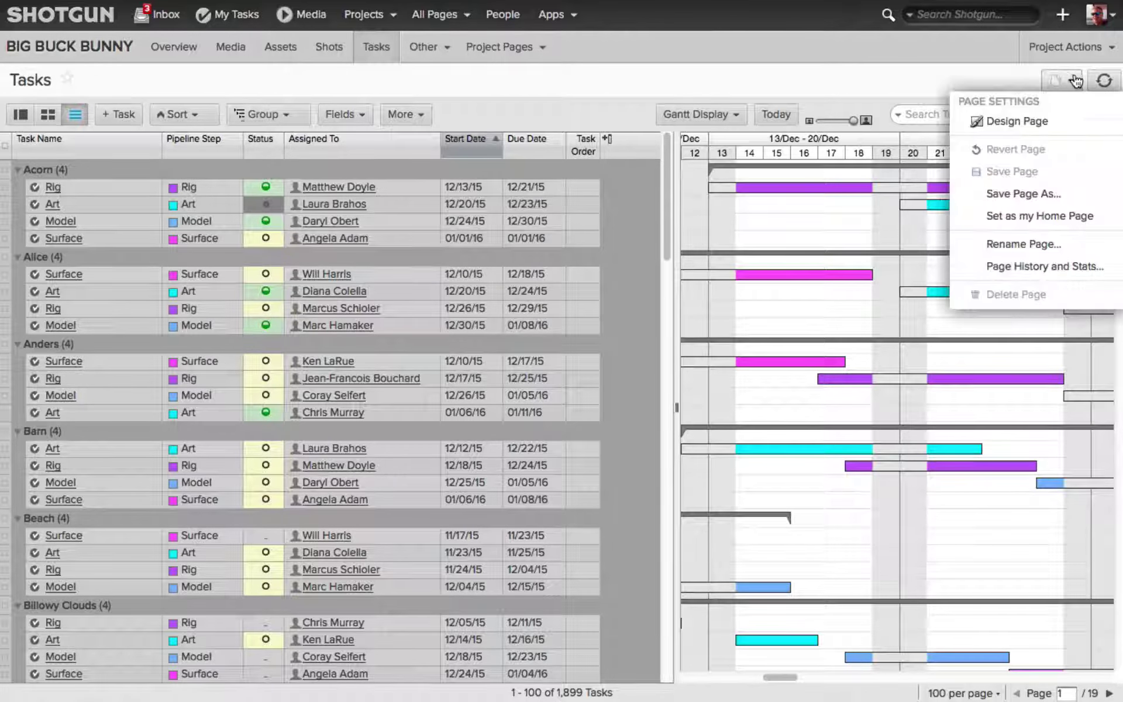
pyautogui.click(992, 197)
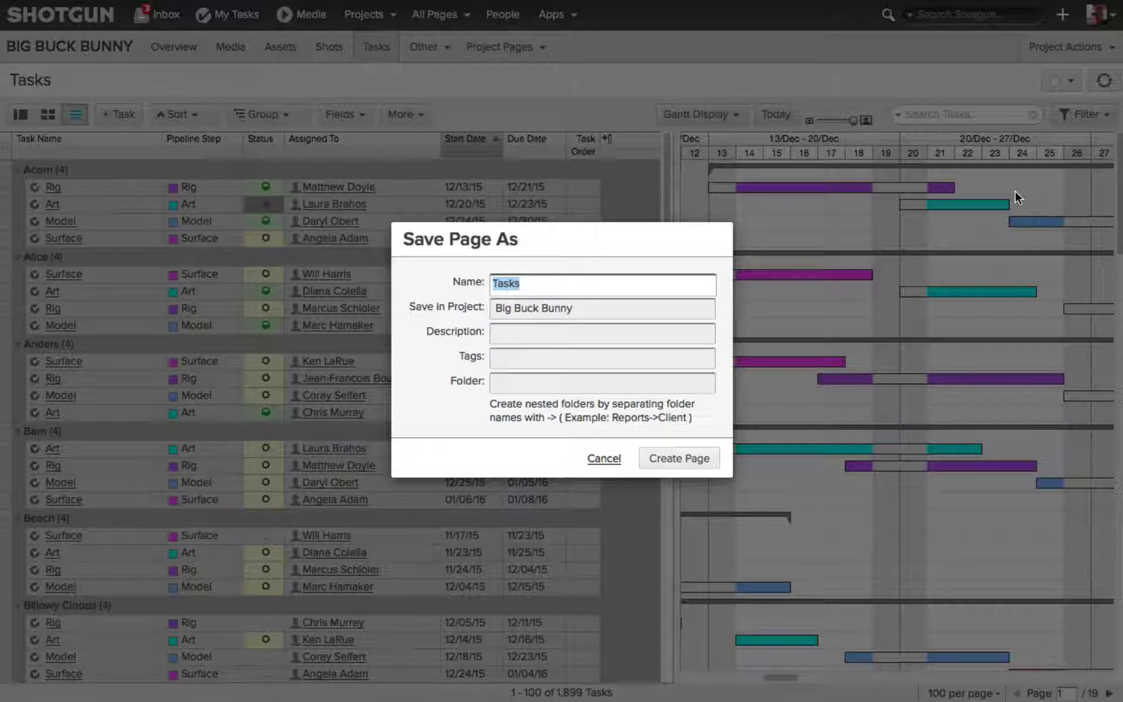
pyautogui.click(599, 285)
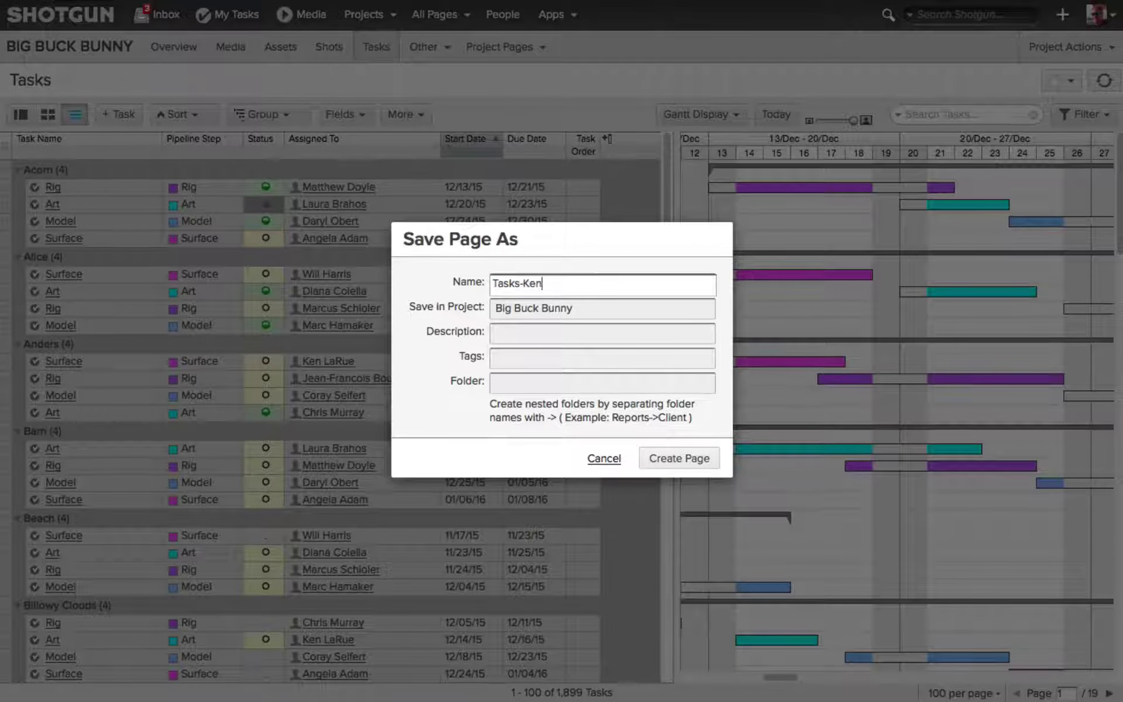
pyautogui.write('-Ken-Filters')
pyautogui.click(679, 458)
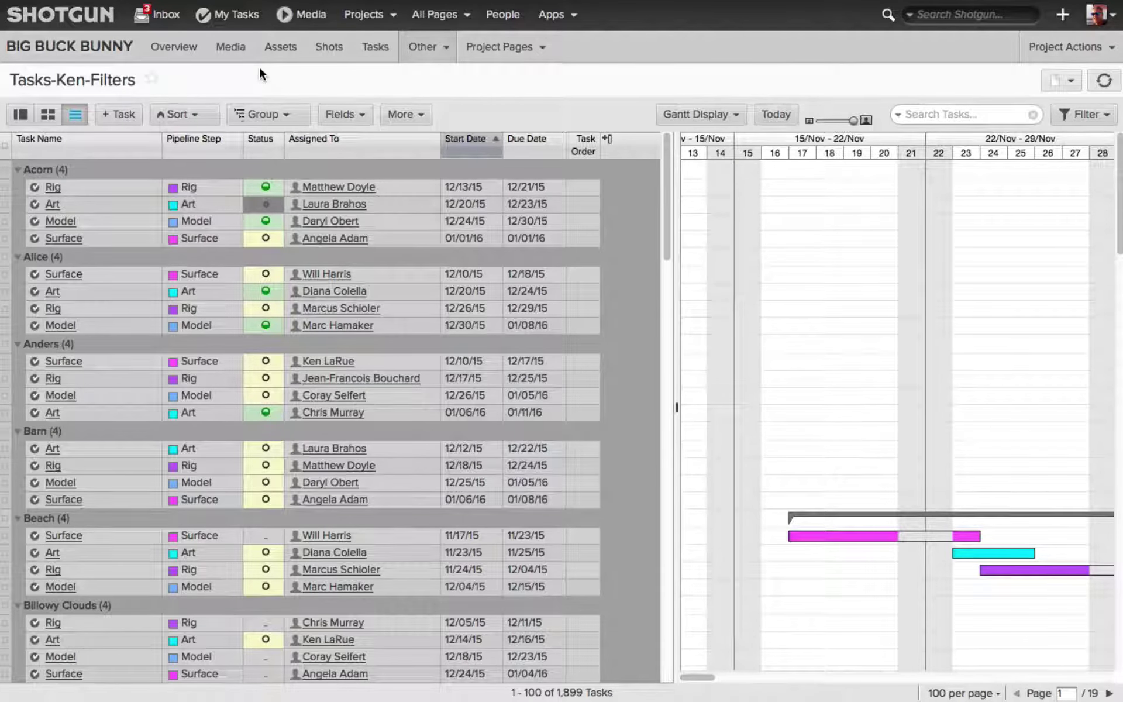
# - Filter the tasks to Layout (Shot) tasks of a single assignee, leaving 22
pyautogui.click(1108, 113)
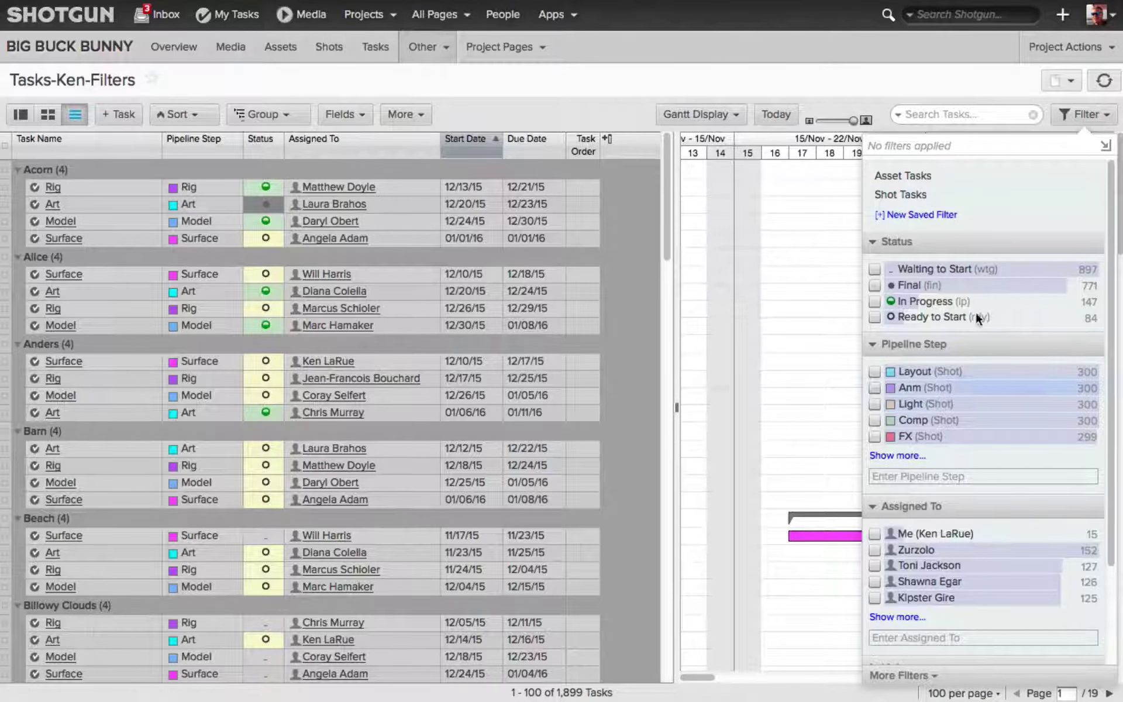
pyautogui.click(875, 372)
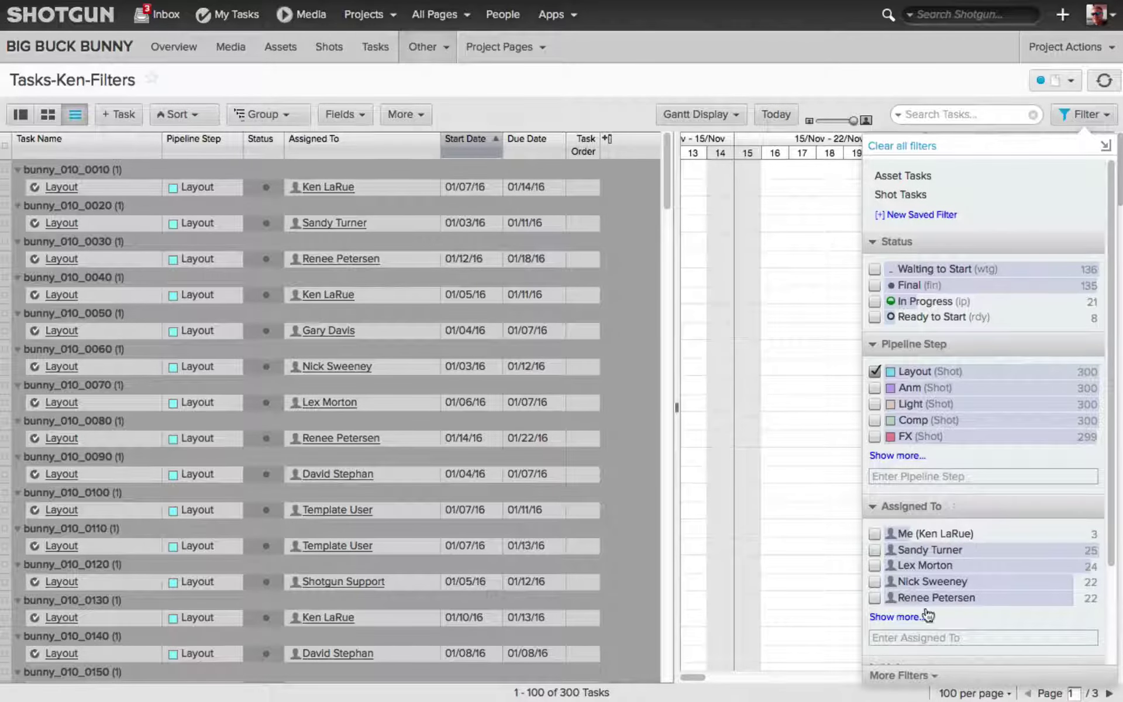
pyautogui.click(875, 597)
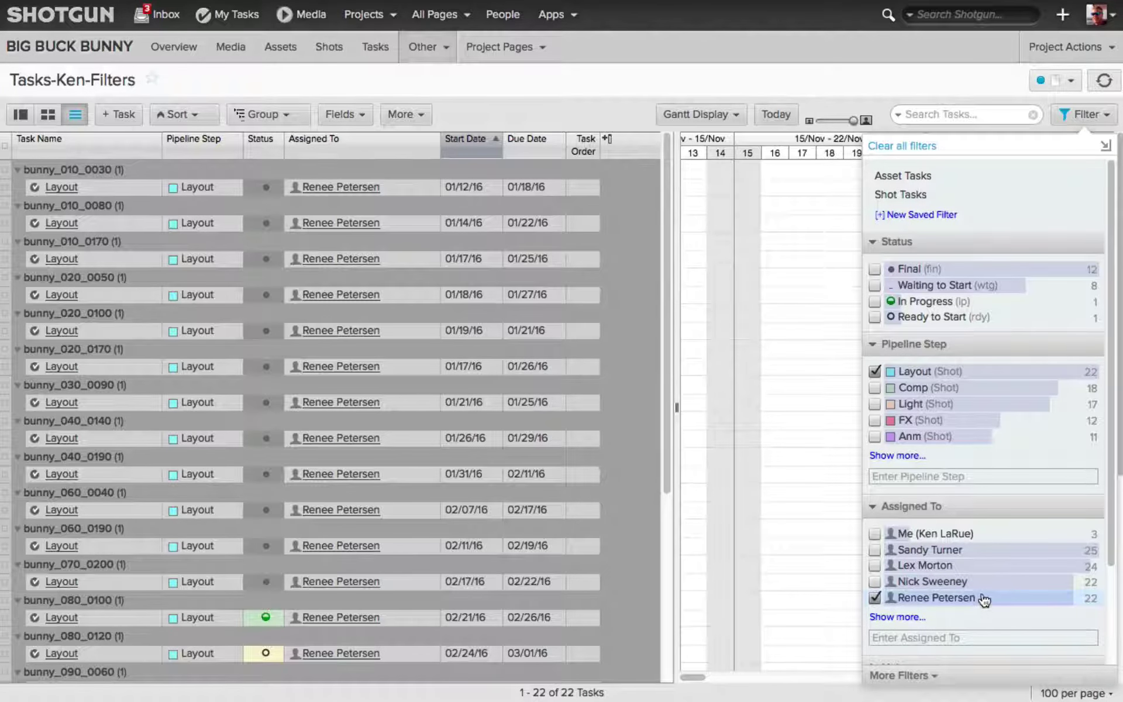
pyautogui.click(911, 78)
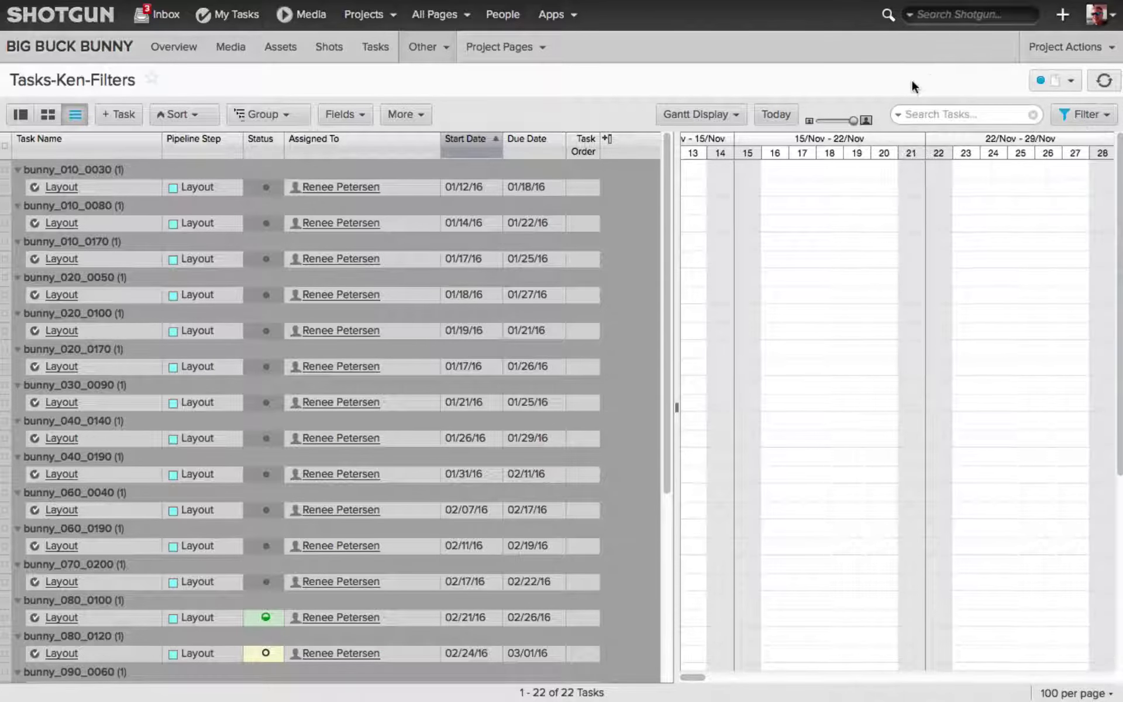
# - Save the Tasks-Ken-Filters page with this Layout-and-assignee filter
pyautogui.click(1070, 80)
pyautogui.click(1016, 183)
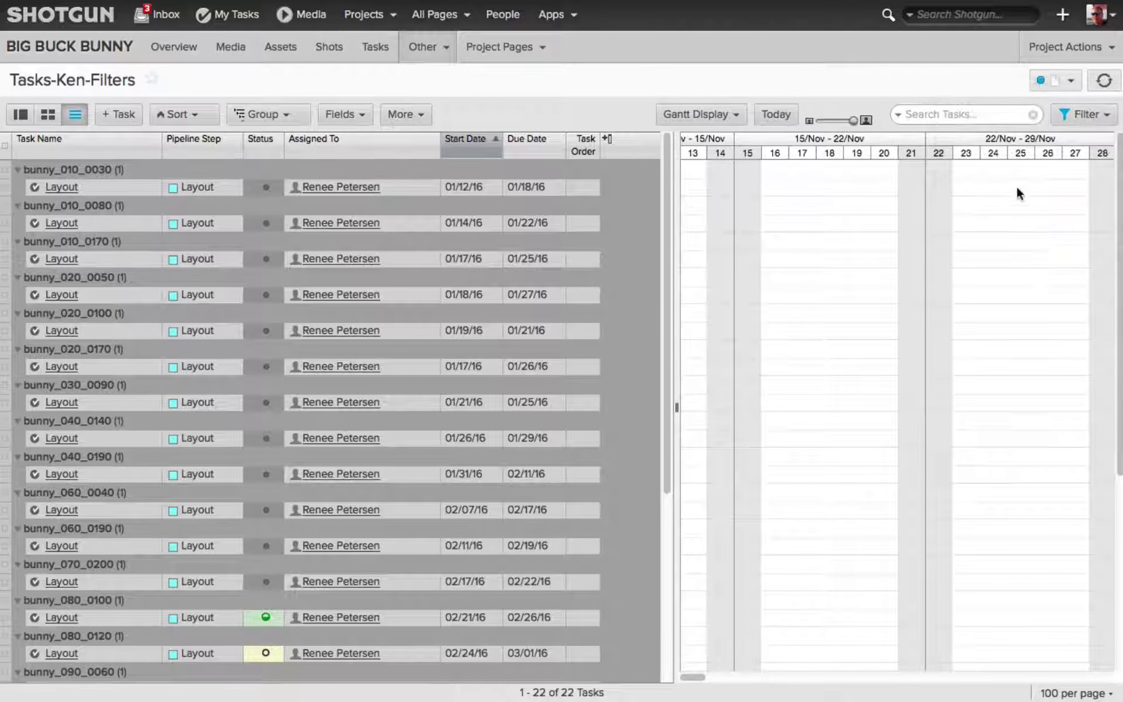
pyautogui.click(1107, 125)
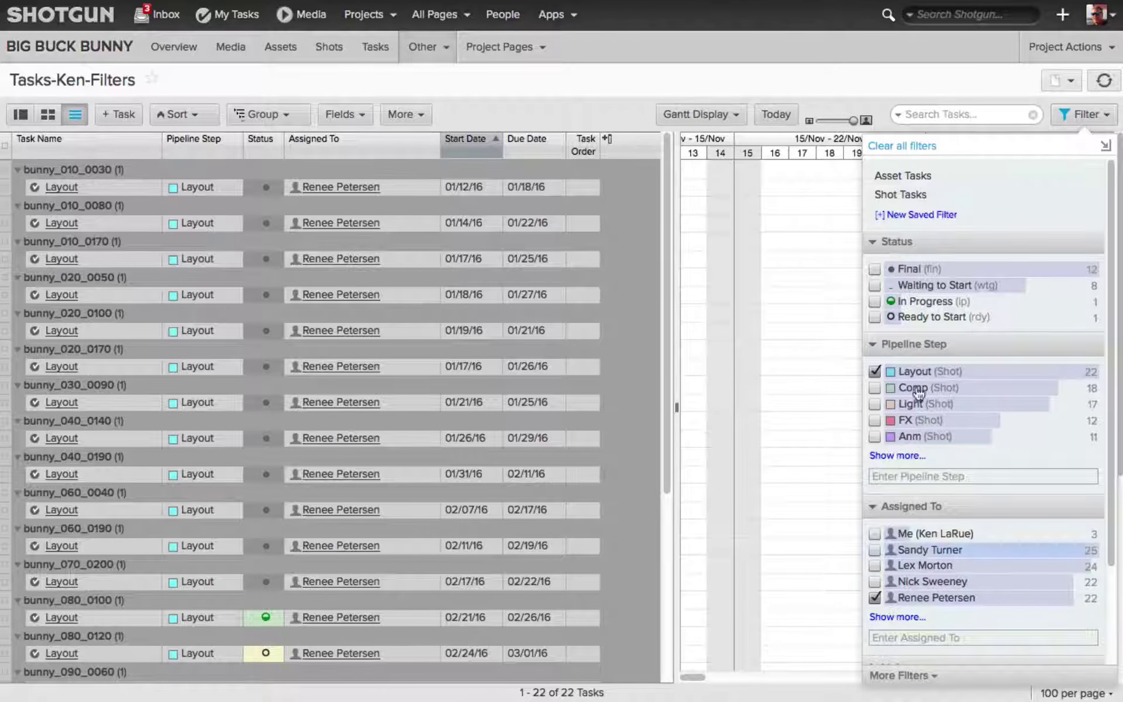
pyautogui.click(848, 67)
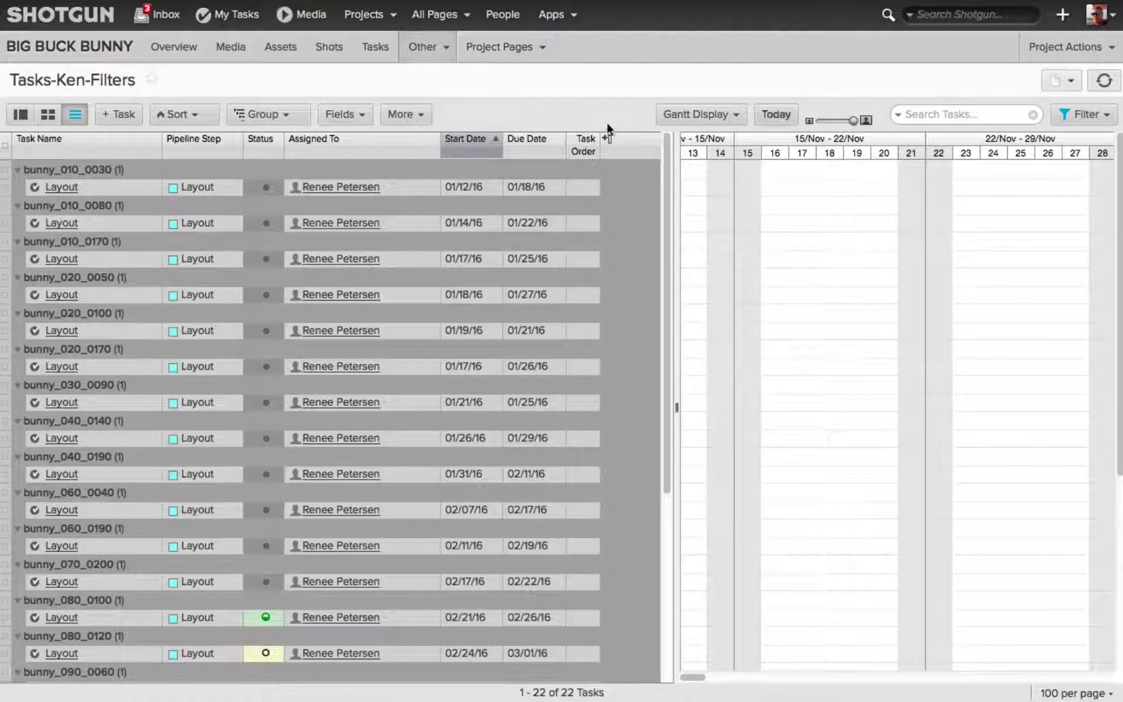
# - Return to the main Tasks page and bring up its filter options
pyautogui.click(377, 50)
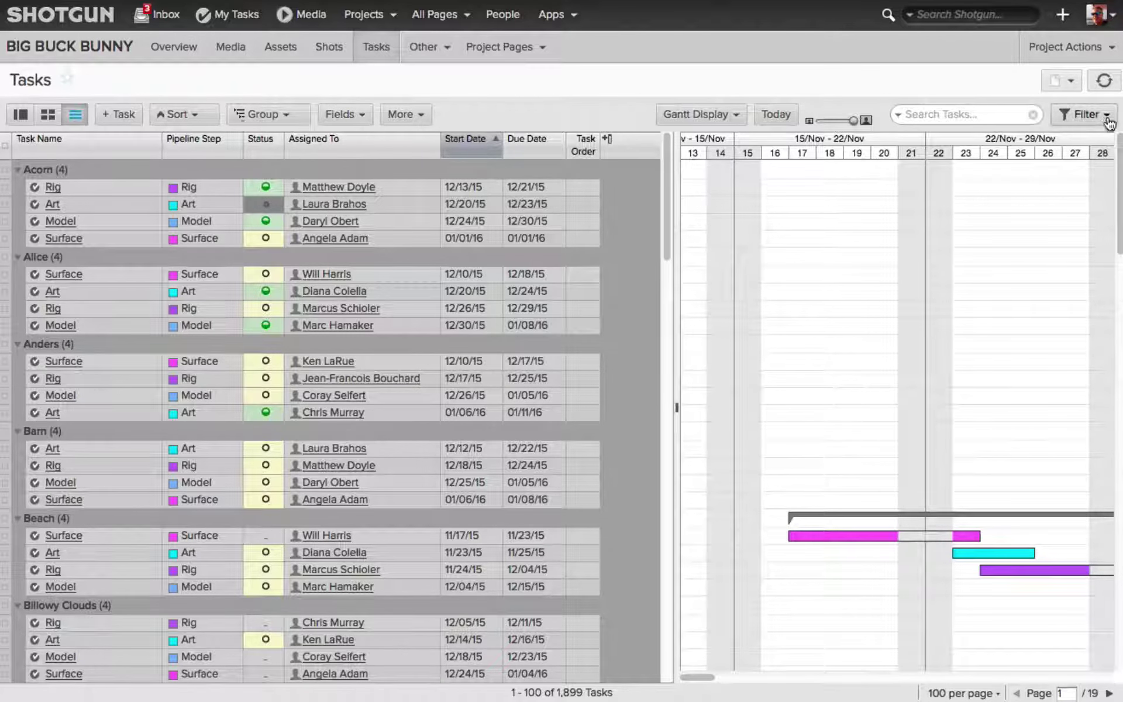
pyautogui.click(1108, 122)
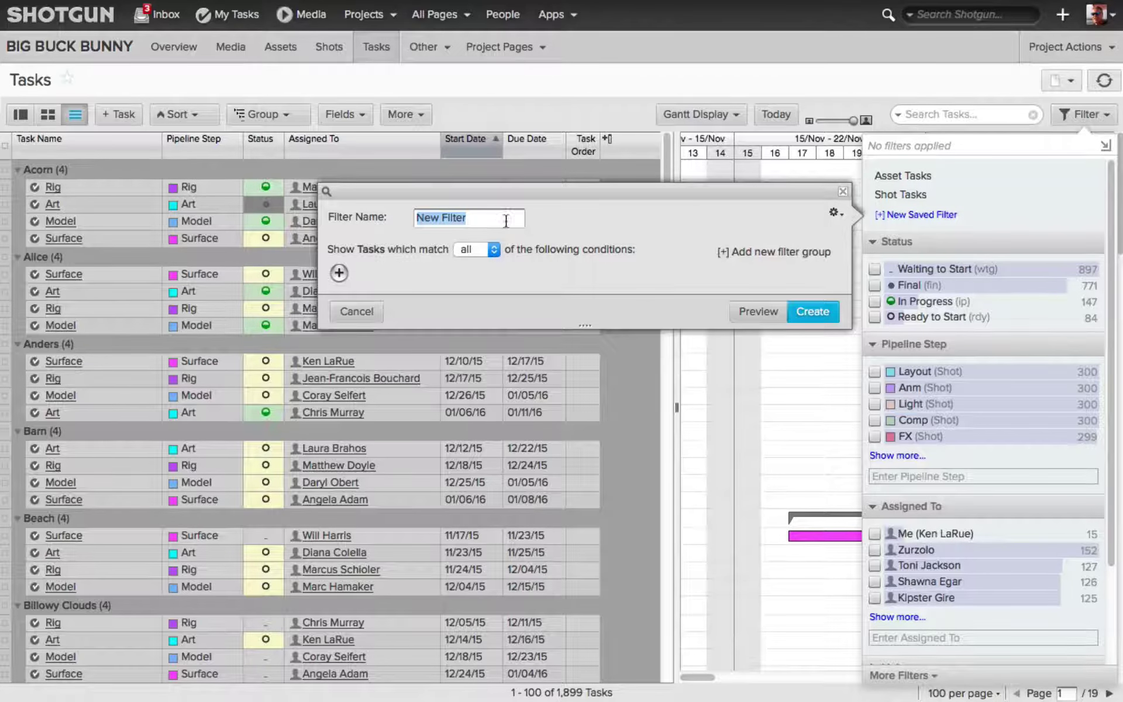
# - Add a saved-filter condition matching Pipeline Step is FX
pyautogui.press('Tab')
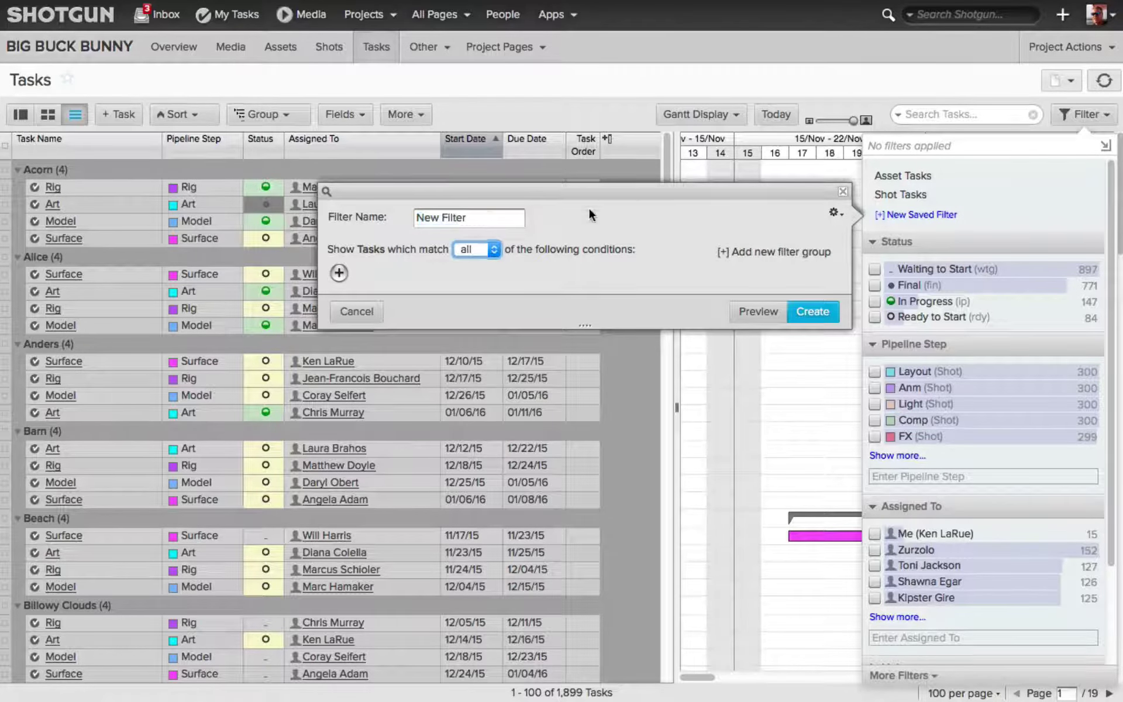
pyautogui.click(337, 273)
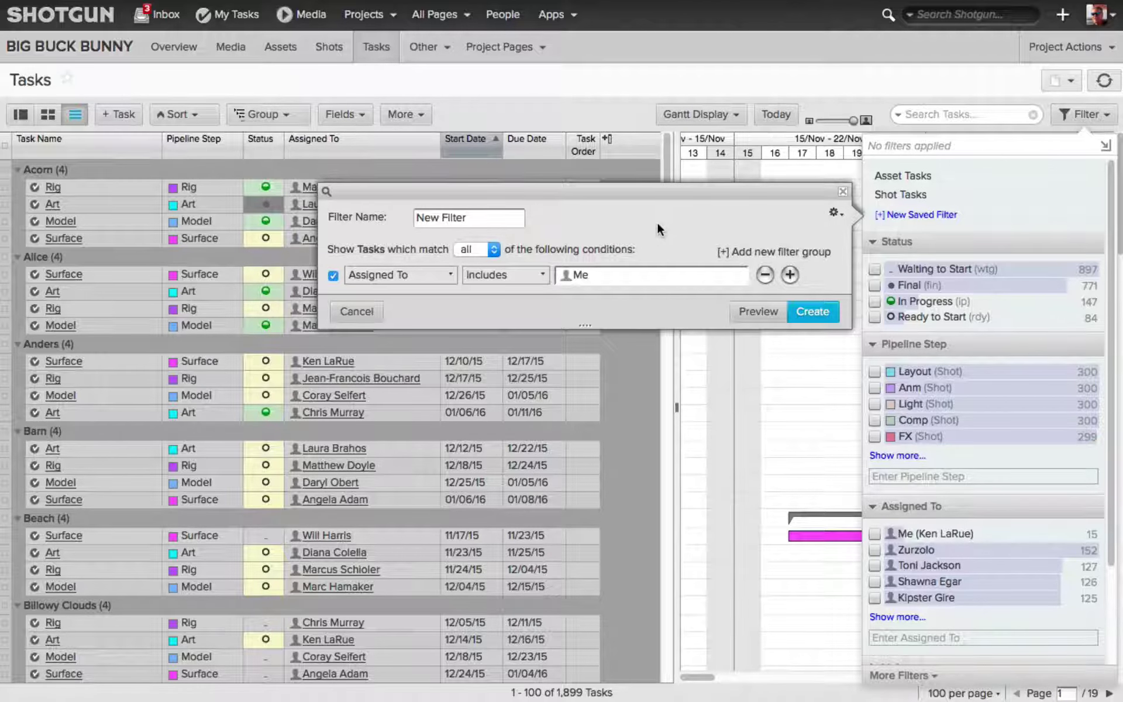
pyautogui.click(451, 273)
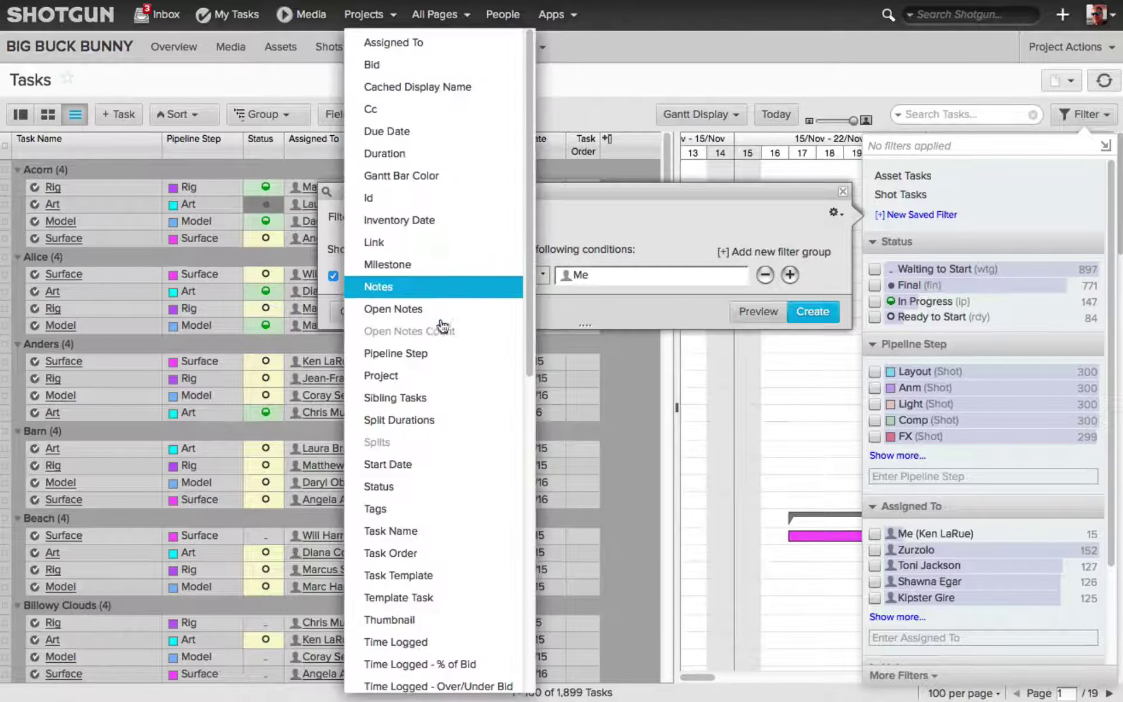
pyautogui.moveTo(526, 240); pyautogui.dragTo(548, 78)
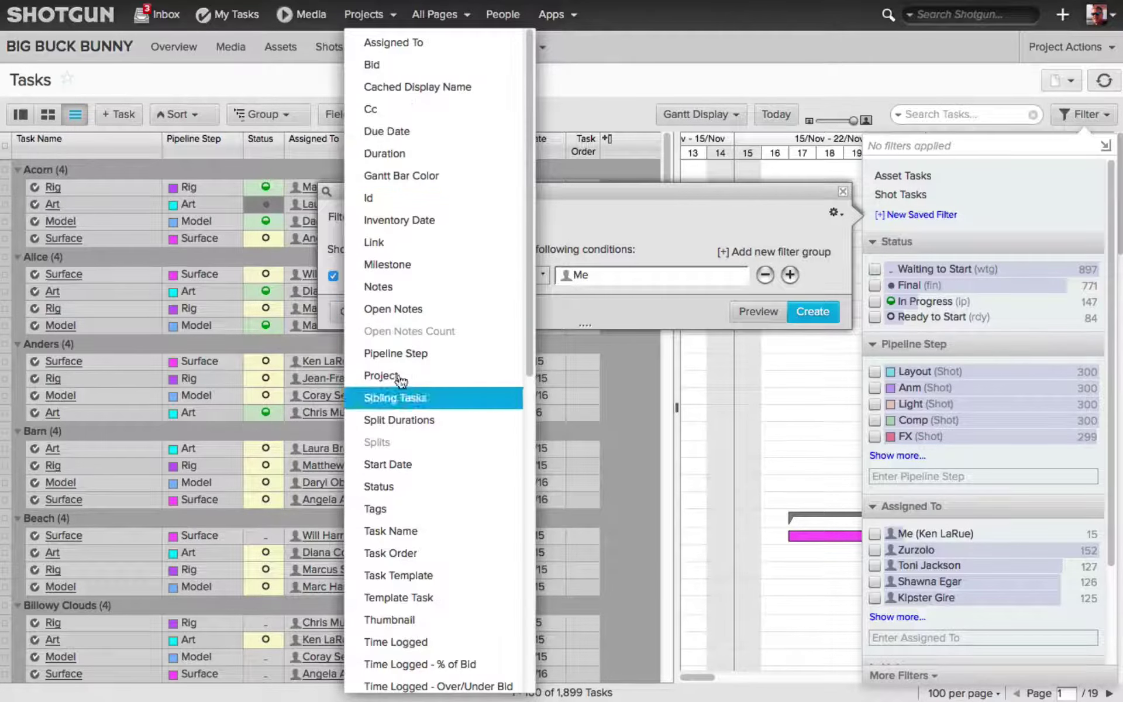
pyautogui.click(398, 354)
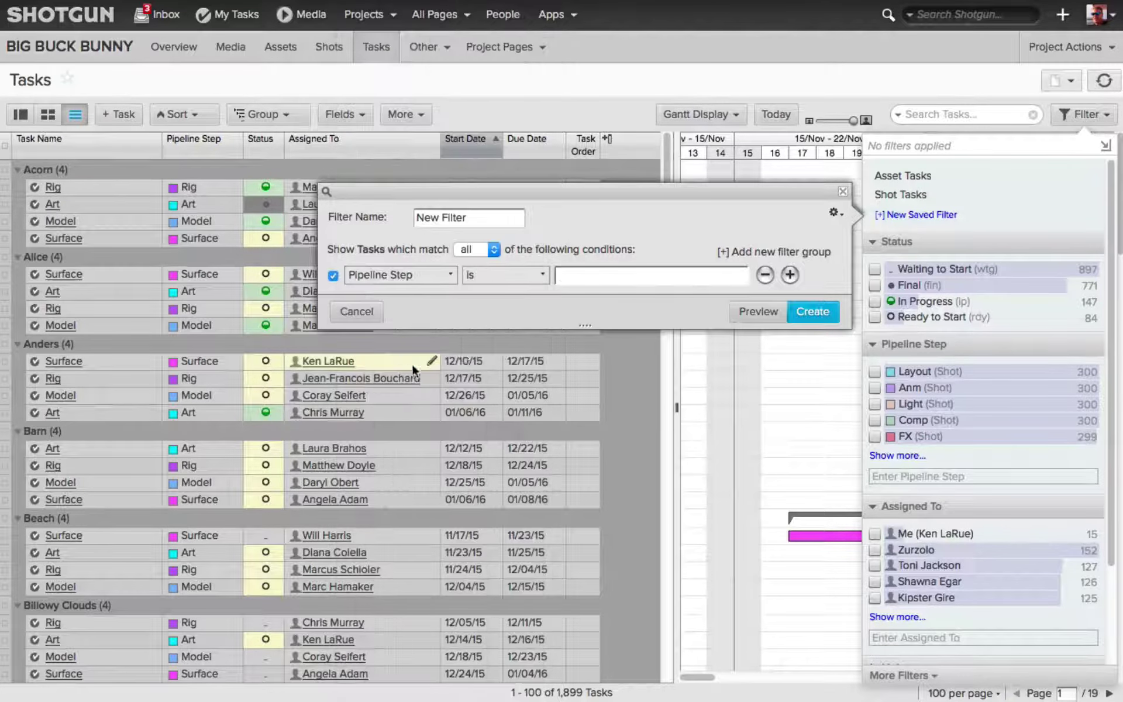
pyautogui.click(543, 275)
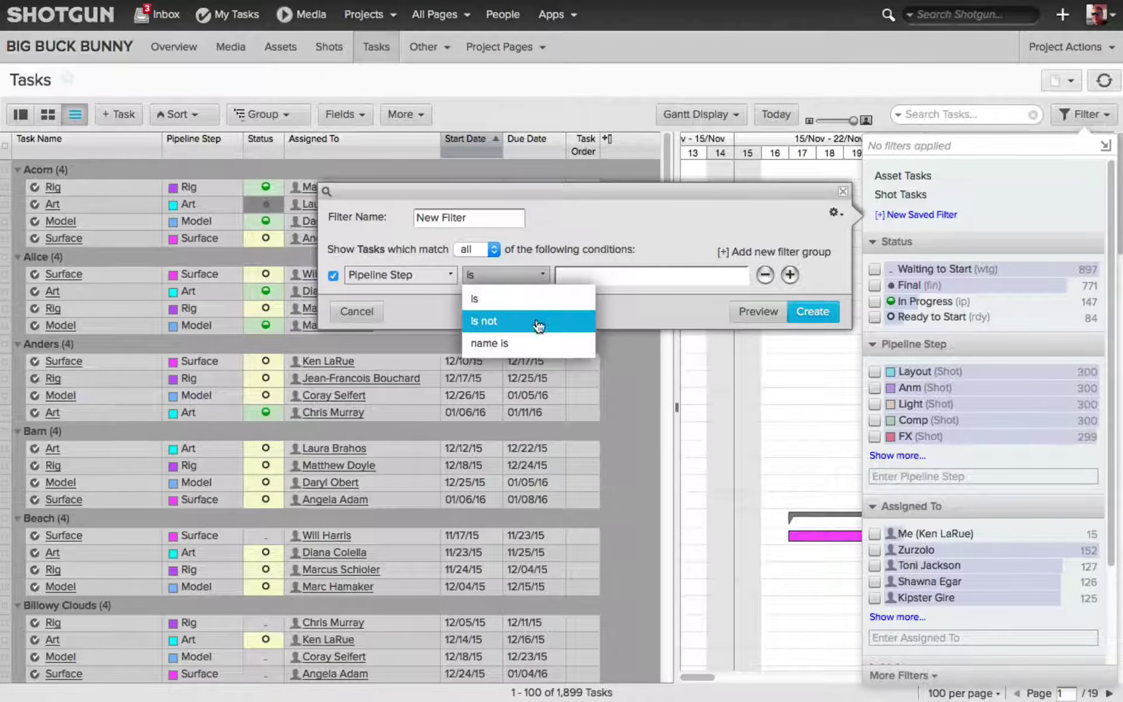
pyautogui.click(481, 271)
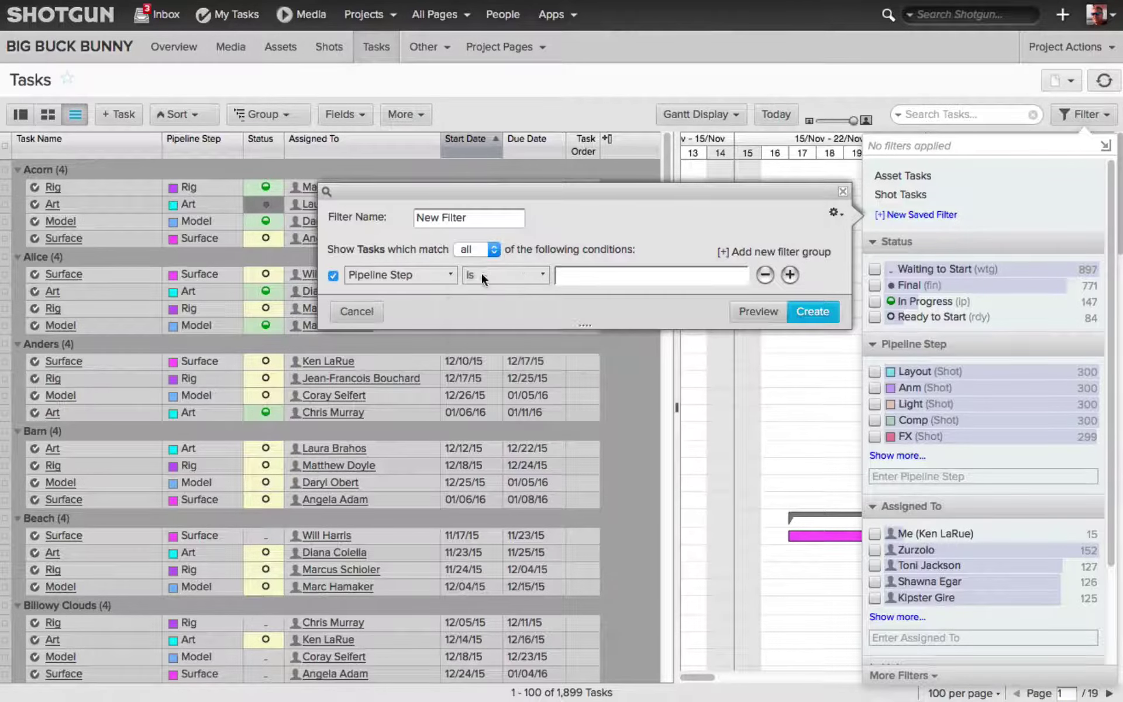
pyautogui.click(595, 273)
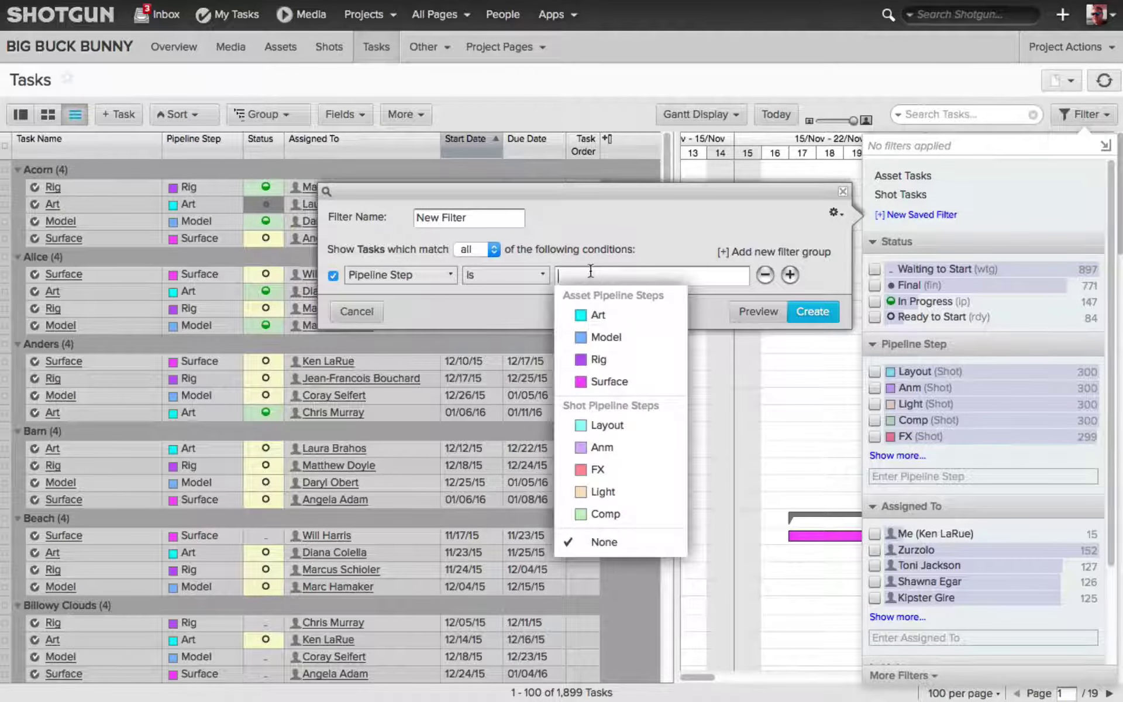
pyautogui.click(595, 469)
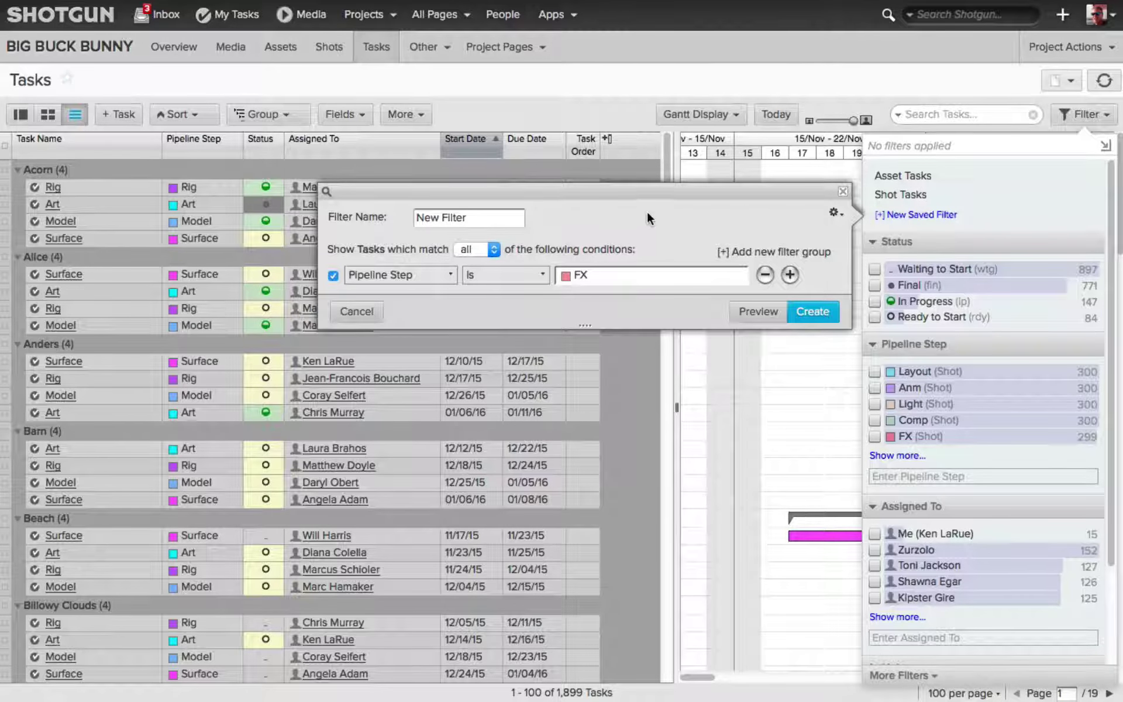
# - Add Status is In Progress, name the filter 'FX in Progress' and create it
pyautogui.click(790, 274)
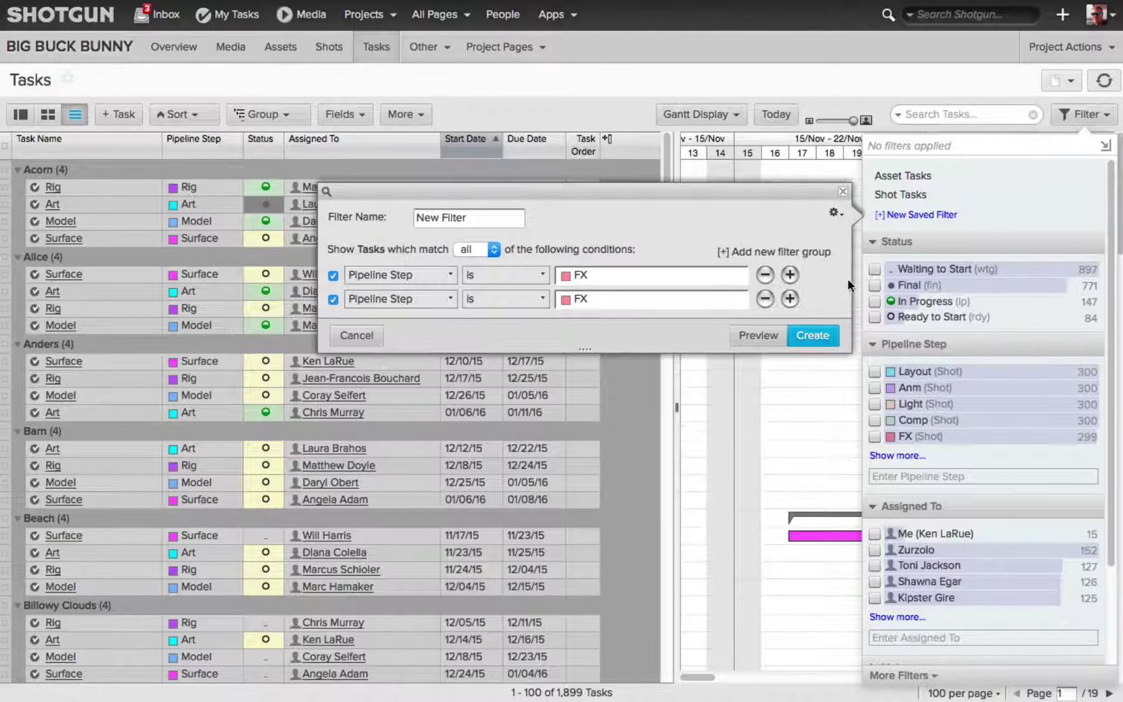
pyautogui.click(451, 299)
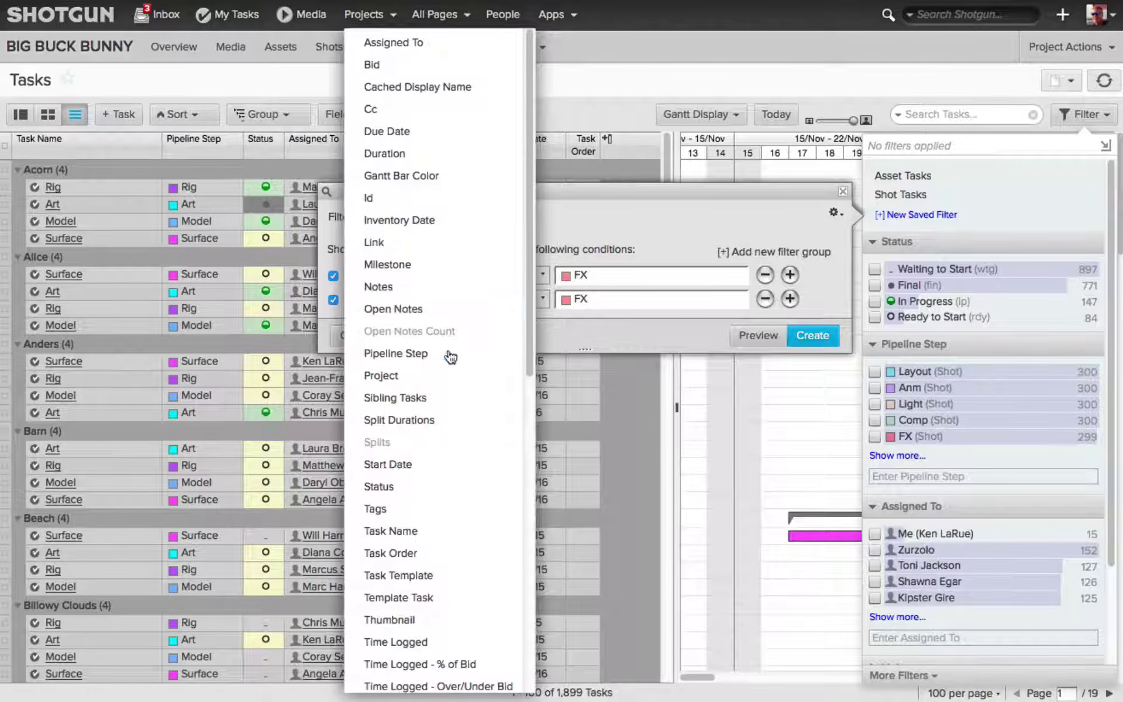
pyautogui.click(437, 485)
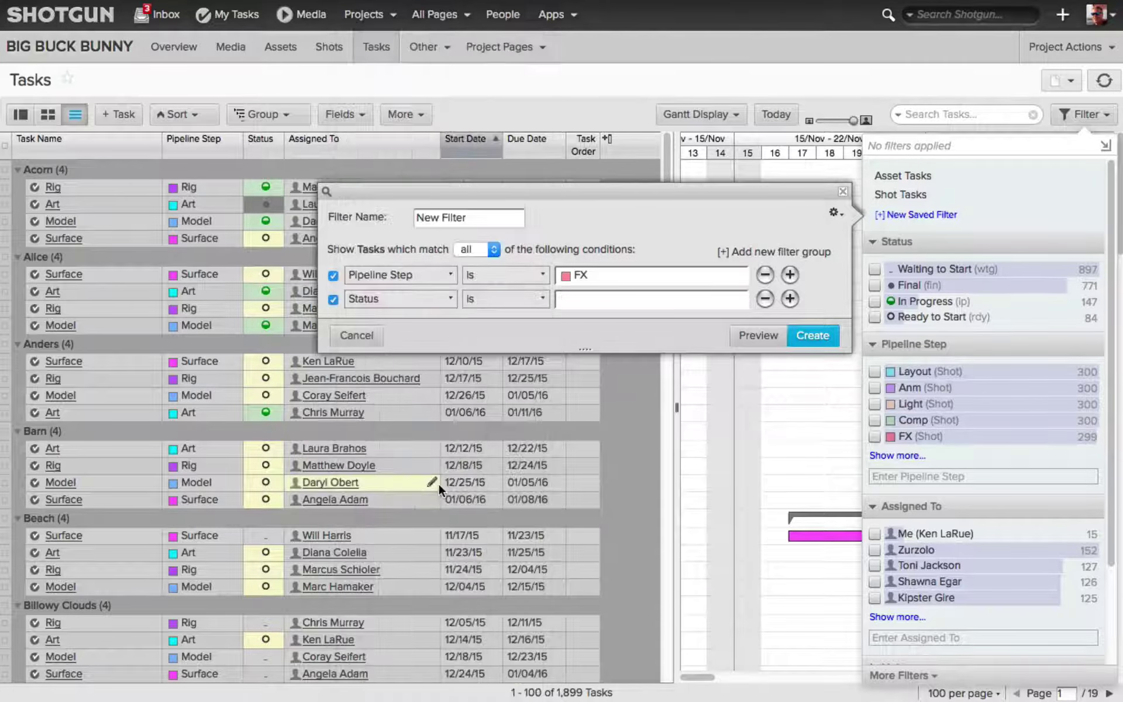
pyautogui.click(676, 301)
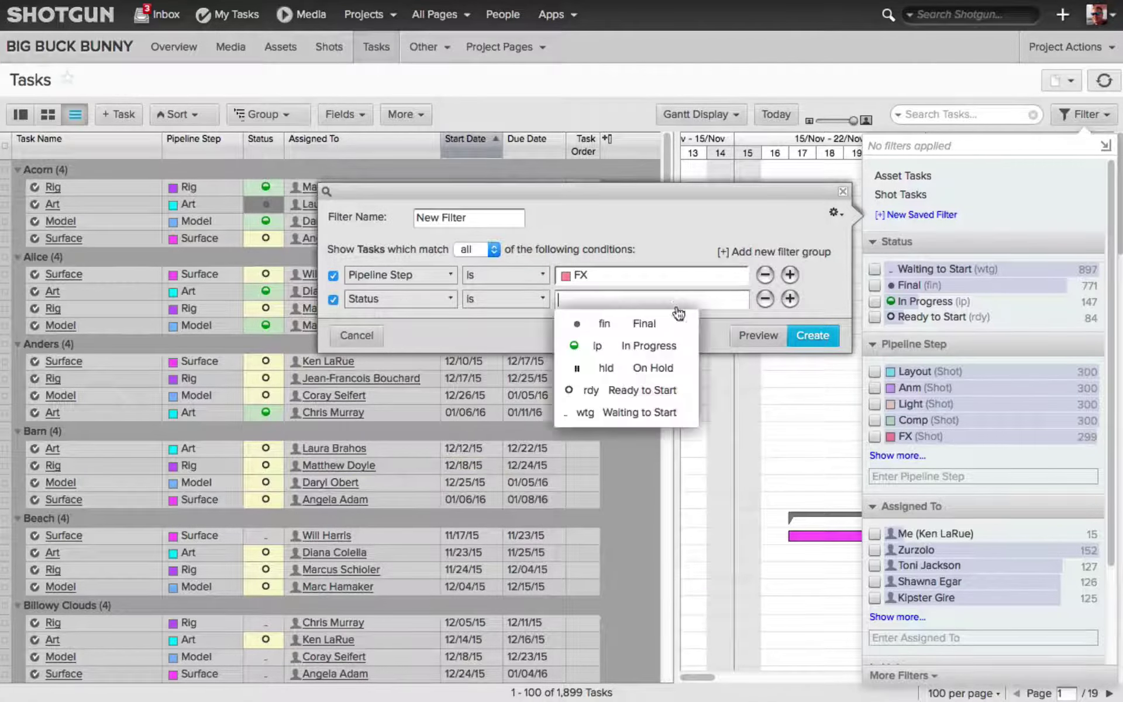
pyautogui.click(661, 350)
pyautogui.click(488, 338)
pyautogui.moveTo(500, 216); pyautogui.dragTo(345, 221)
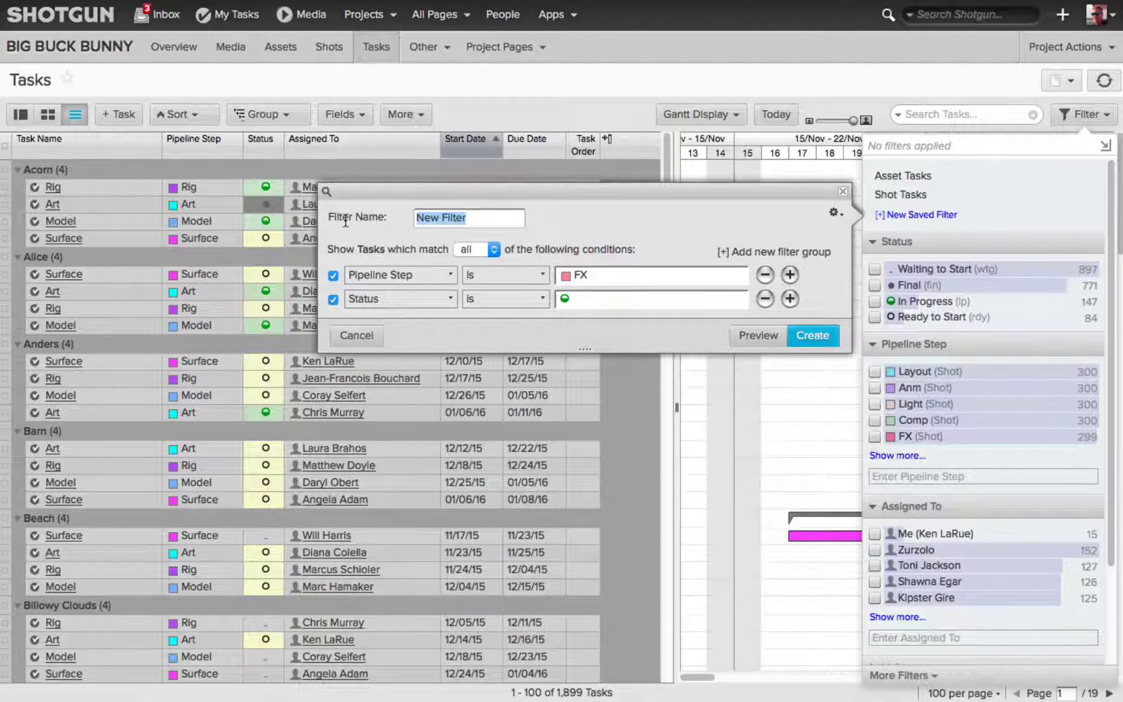
pyautogui.write('FX')
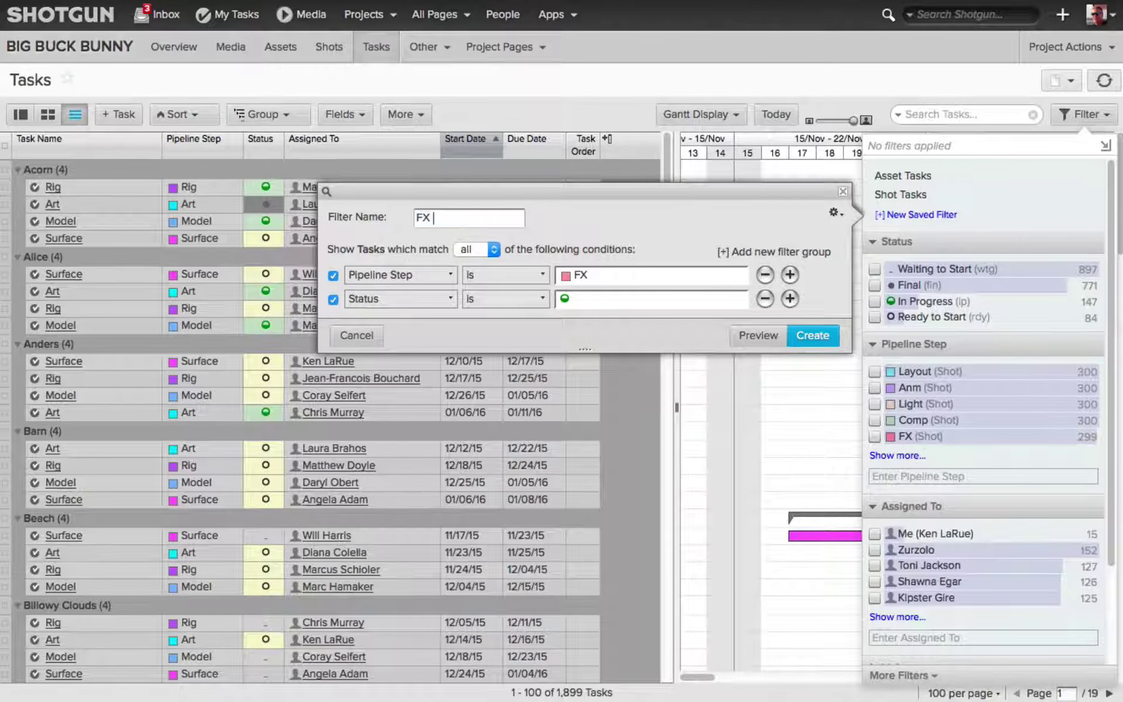
pyautogui.write(' in Progress')
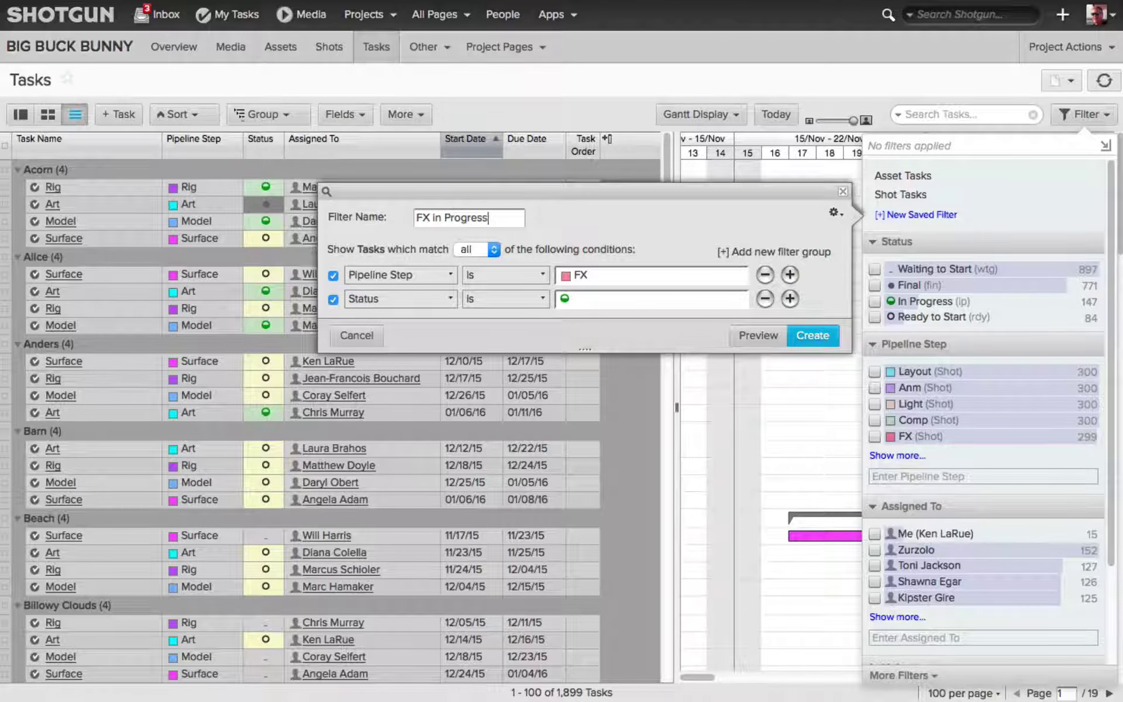
pyautogui.click(820, 336)
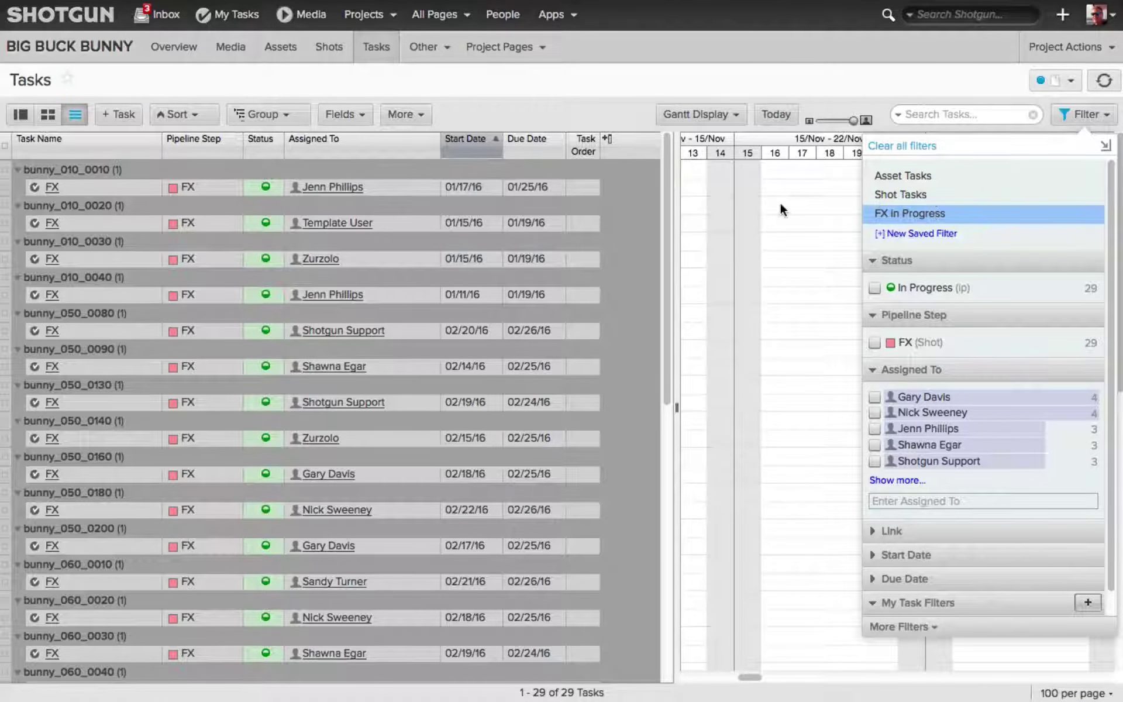
# - Start a new saved filter with the condition Pipeline Step is Model
pyautogui.click(926, 235)
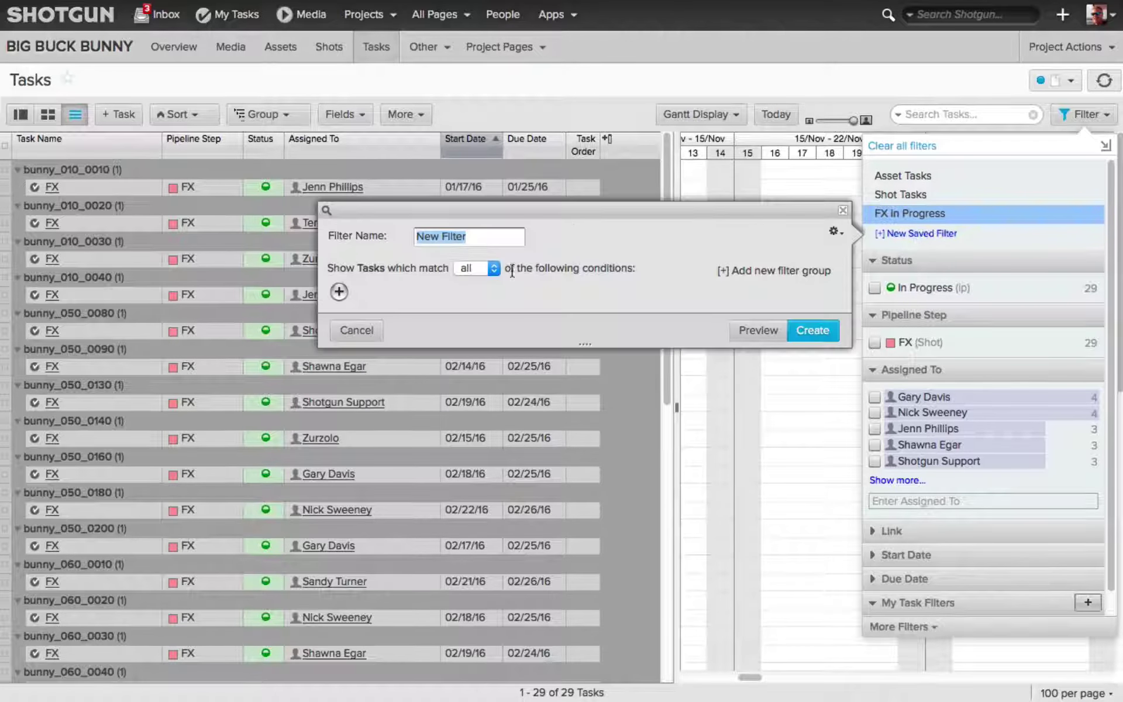
pyautogui.click(339, 292)
pyautogui.click(450, 292)
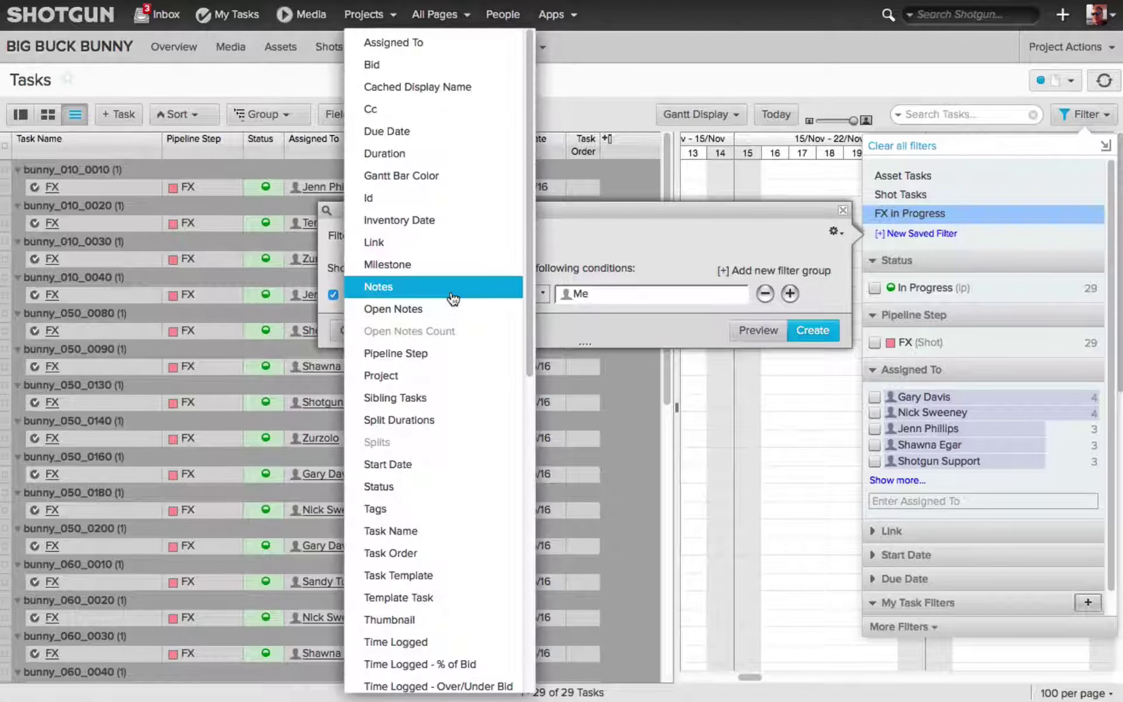
pyautogui.click(449, 363)
pyautogui.click(634, 304)
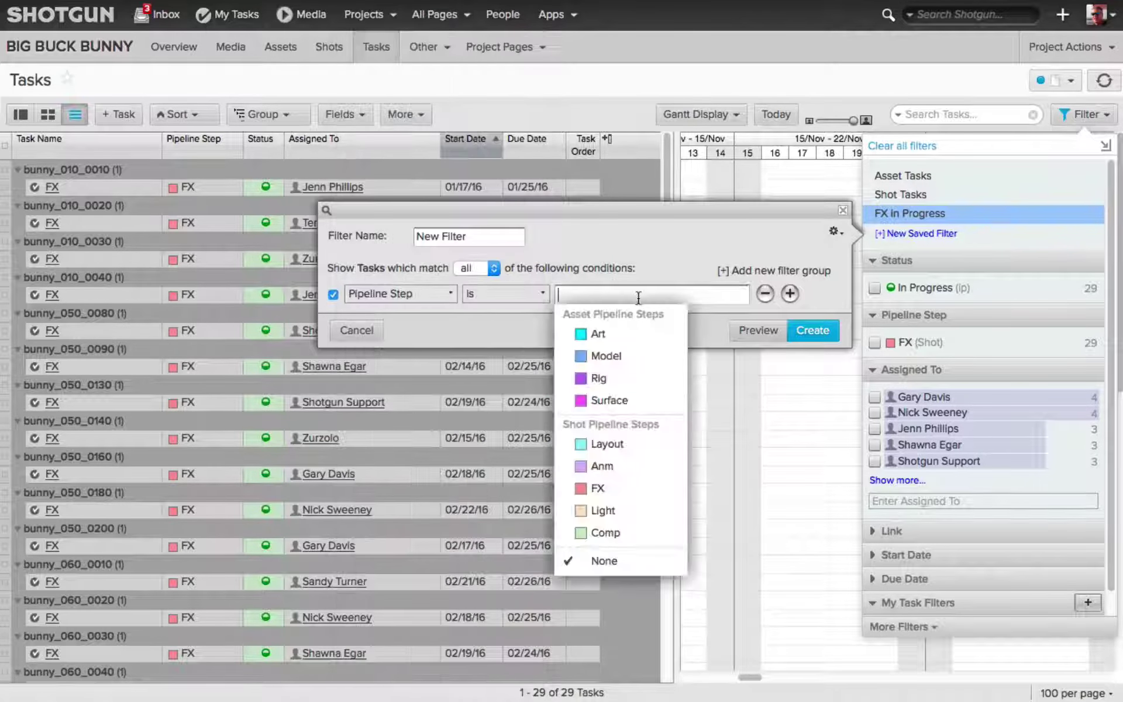
pyautogui.click(620, 356)
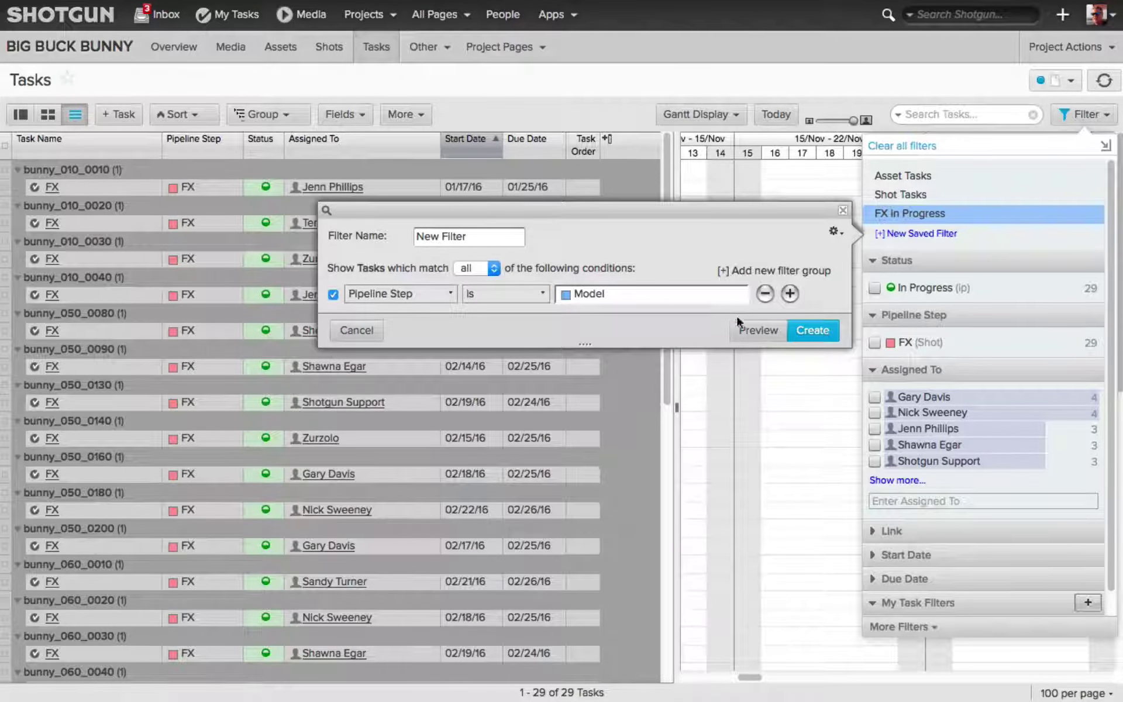
# - Add Status is Ready to Start, name it 'Model Ready to Start' and create it
pyautogui.click(790, 294)
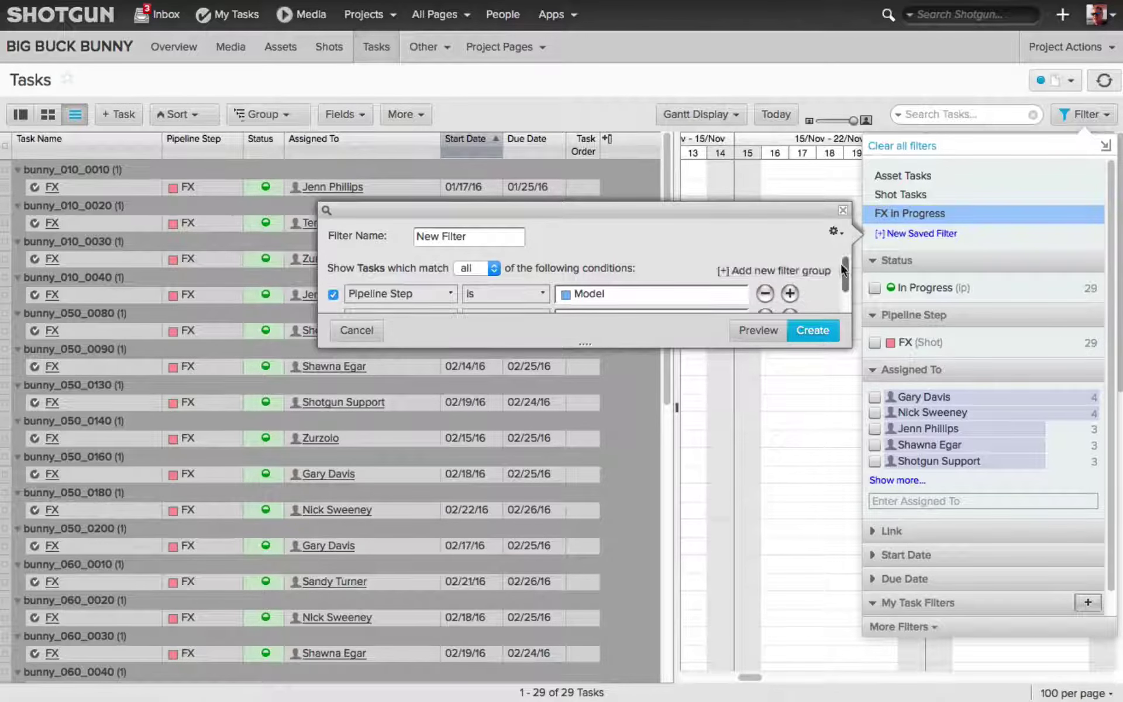
pyautogui.moveTo(846, 276); pyautogui.dragTo(847, 297)
pyautogui.click(409, 297)
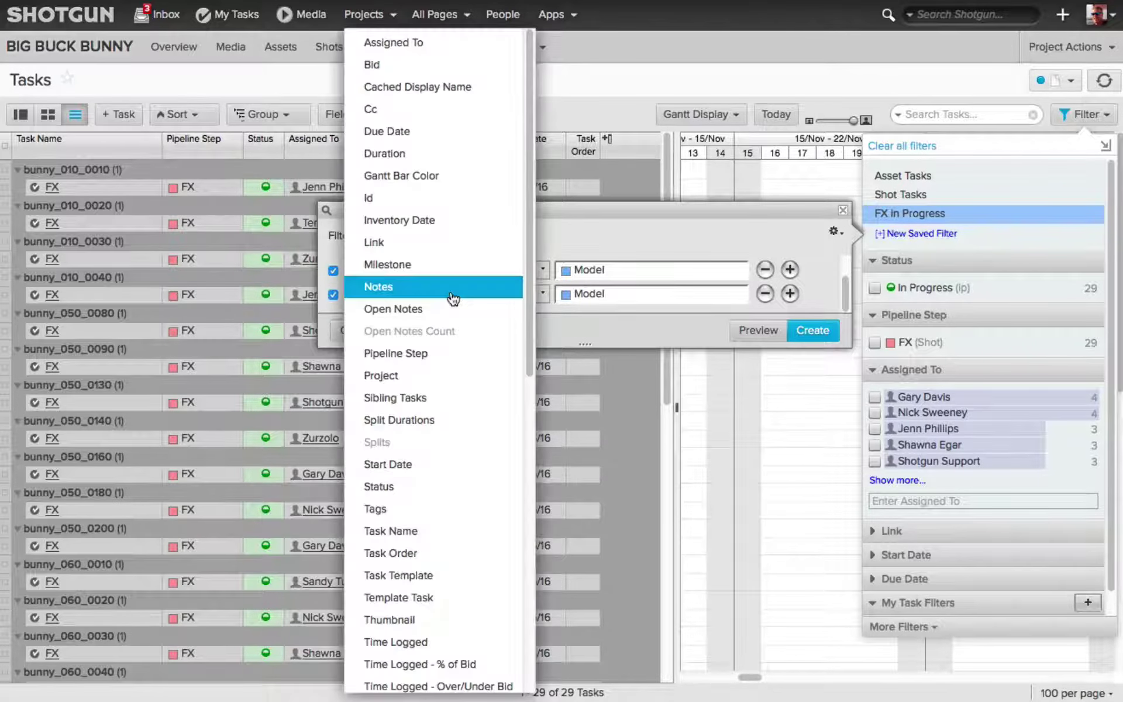
pyautogui.click(444, 485)
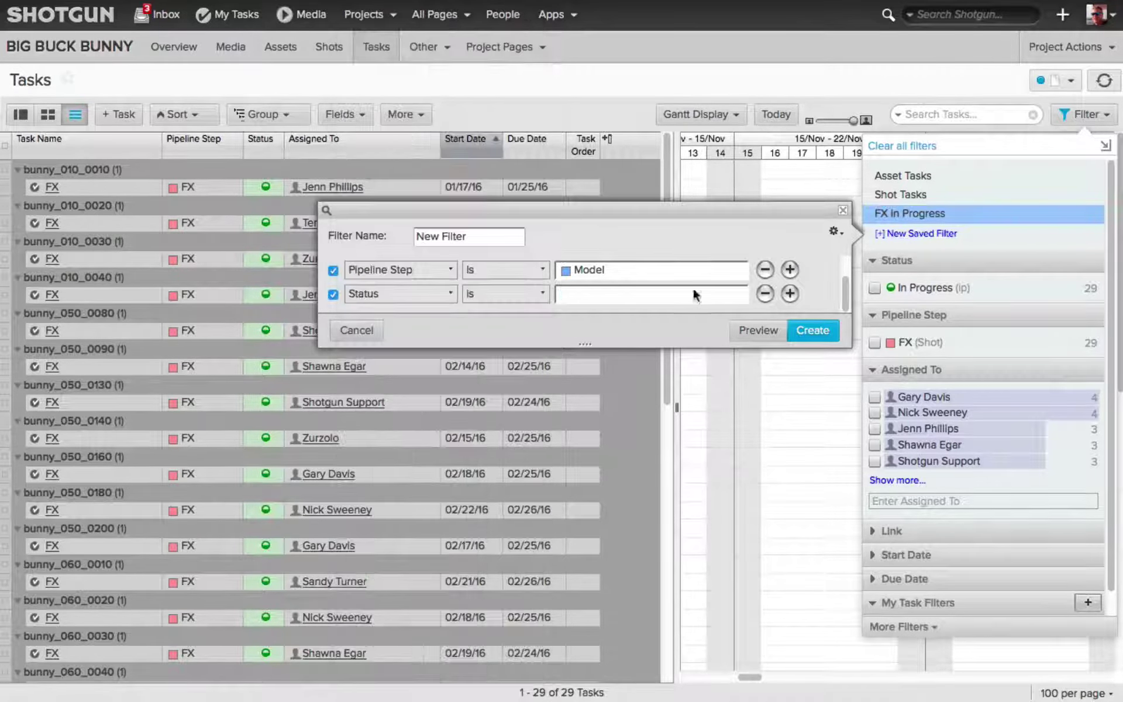
pyautogui.click(710, 294)
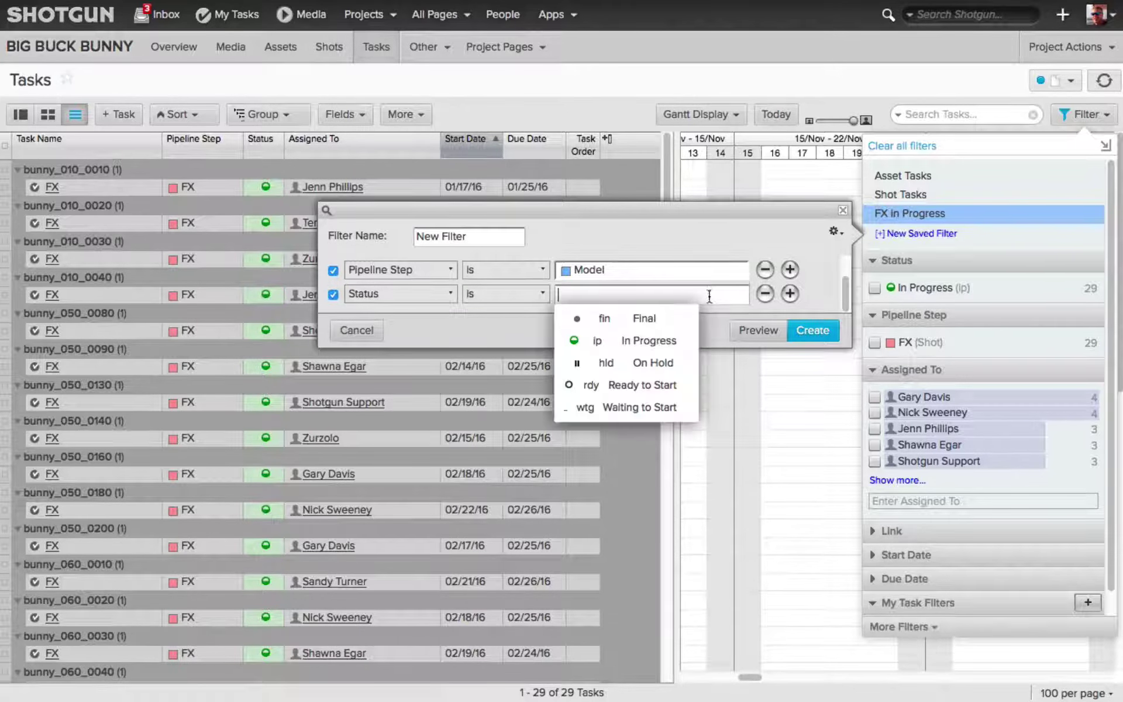
pyautogui.click(649, 385)
pyautogui.click(496, 236)
pyautogui.write('Model Ready to Start')
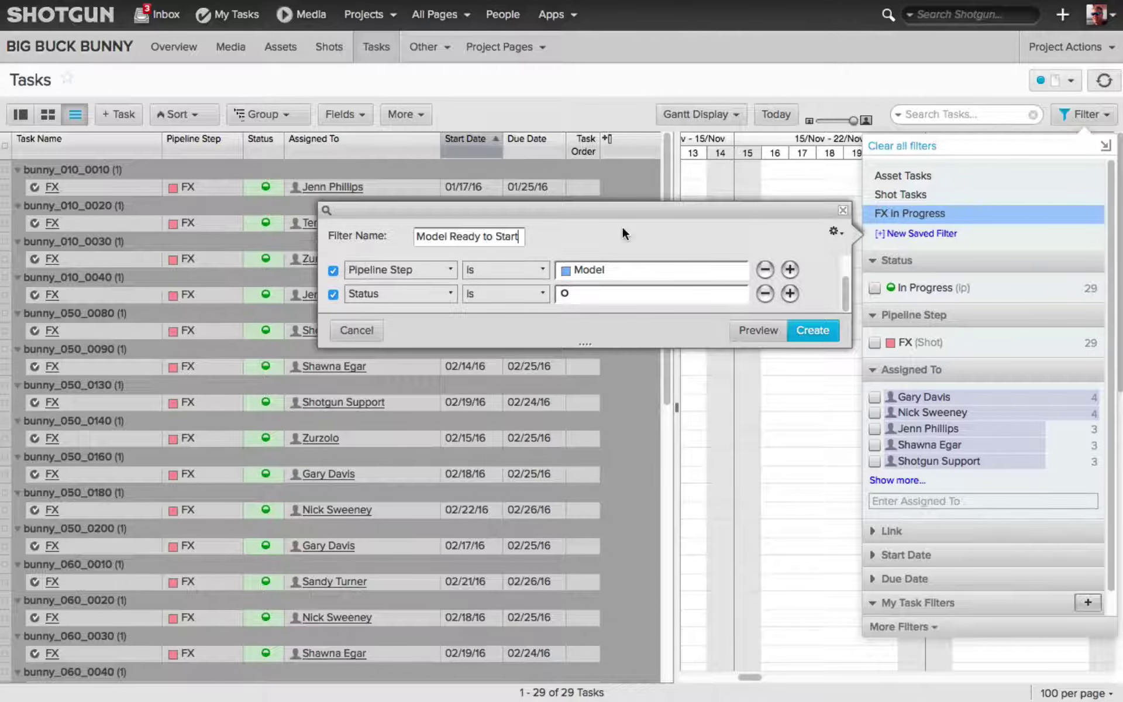
pyautogui.click(813, 330)
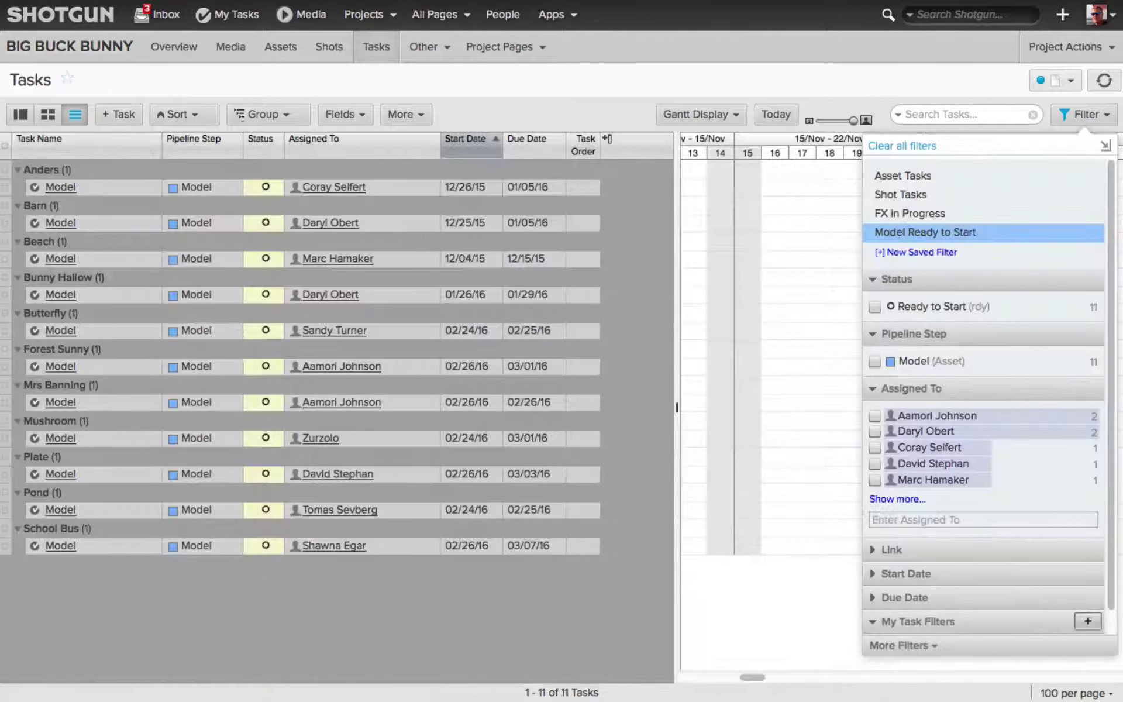
# - Reapply the FX in Progress saved filter, after briefly trying Model Ready to Start, to list 29 tasks
pyautogui.click(923, 214)
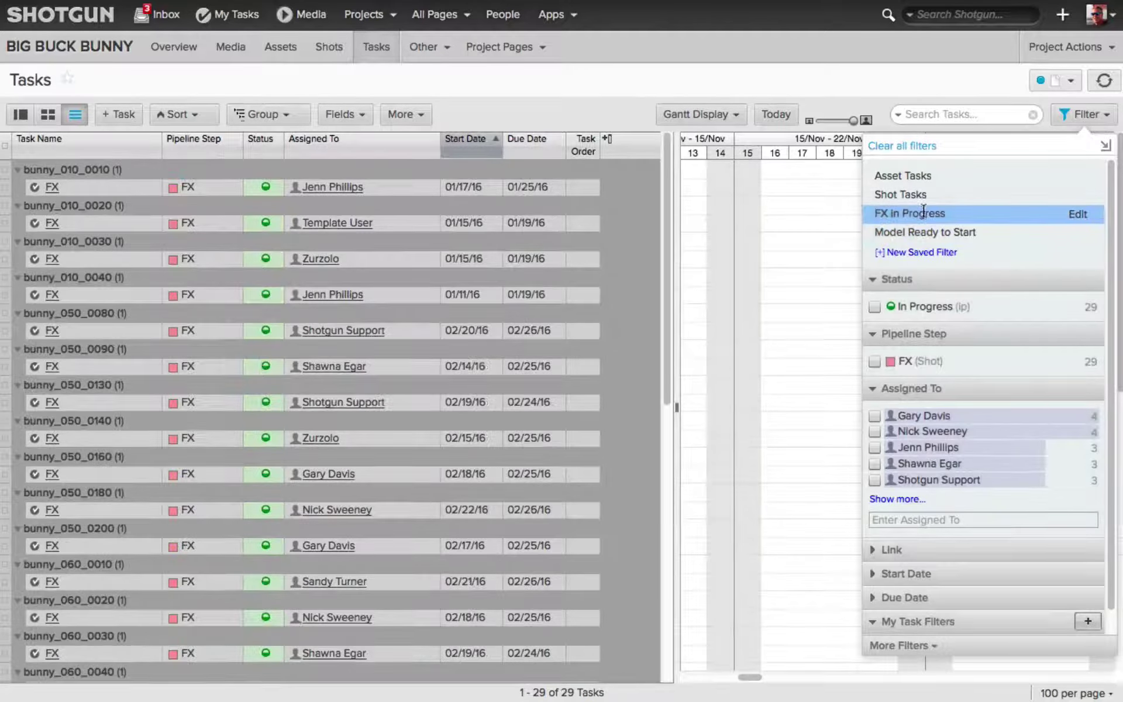
pyautogui.click(928, 232)
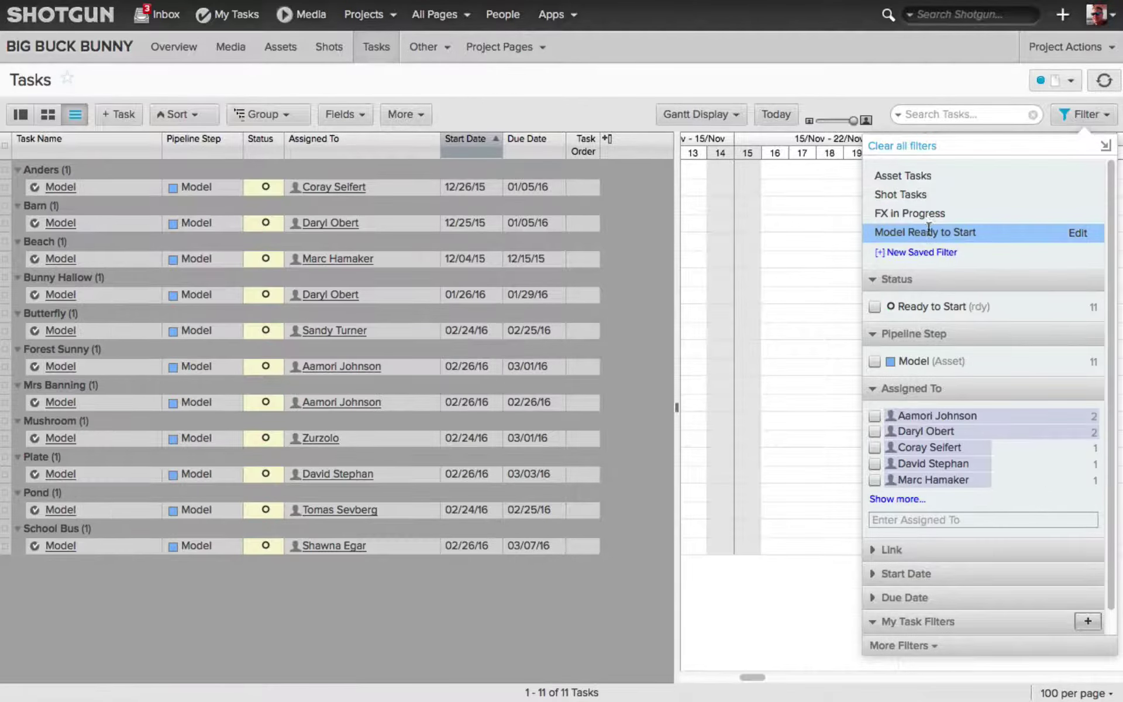
pyautogui.click(928, 213)
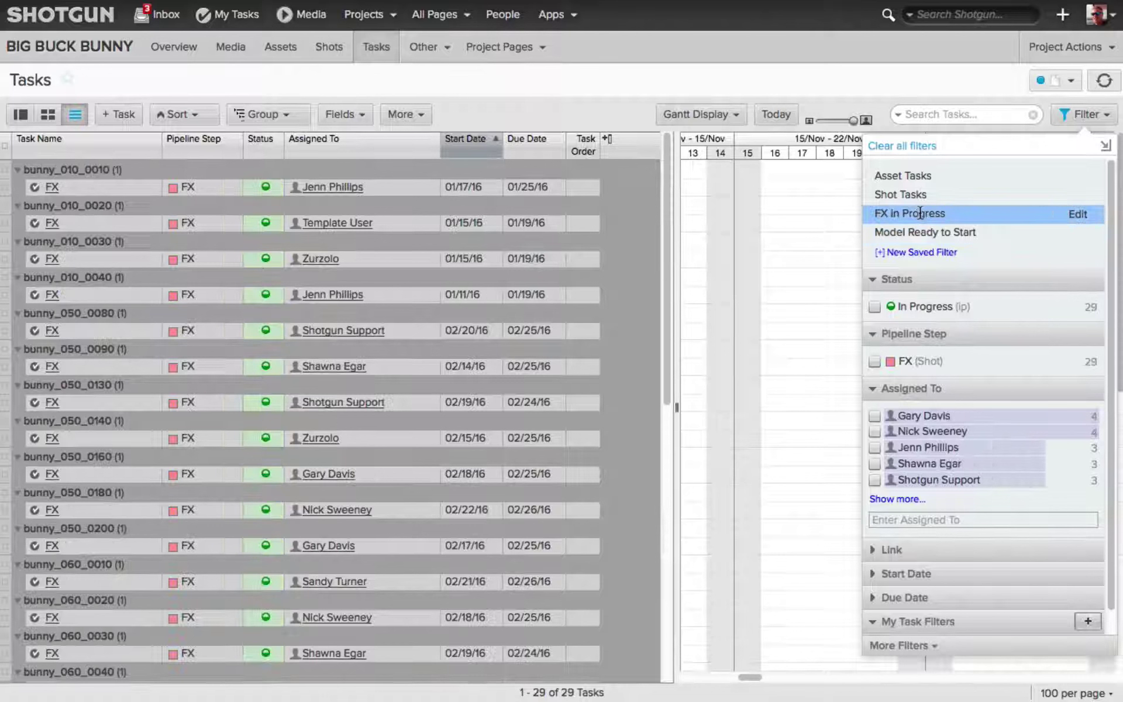
# - Save the Tasks page with FX in Progress as its default filter, then reopen the filter panel
pyautogui.click(866, 70)
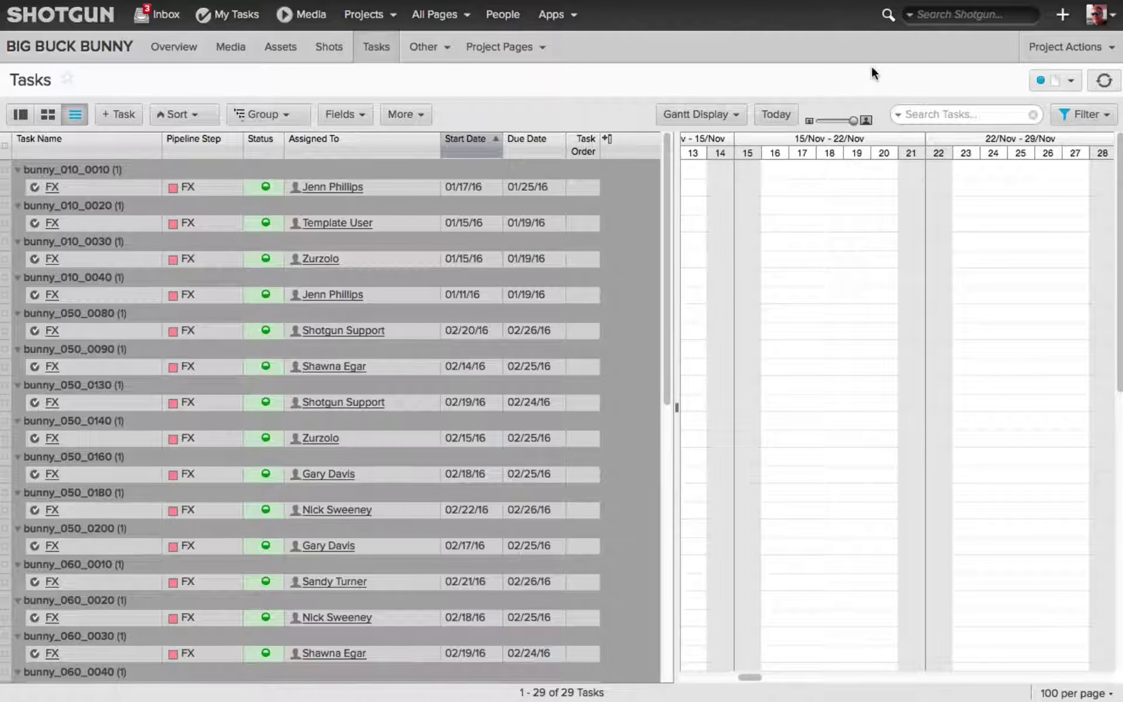
pyautogui.click(1073, 82)
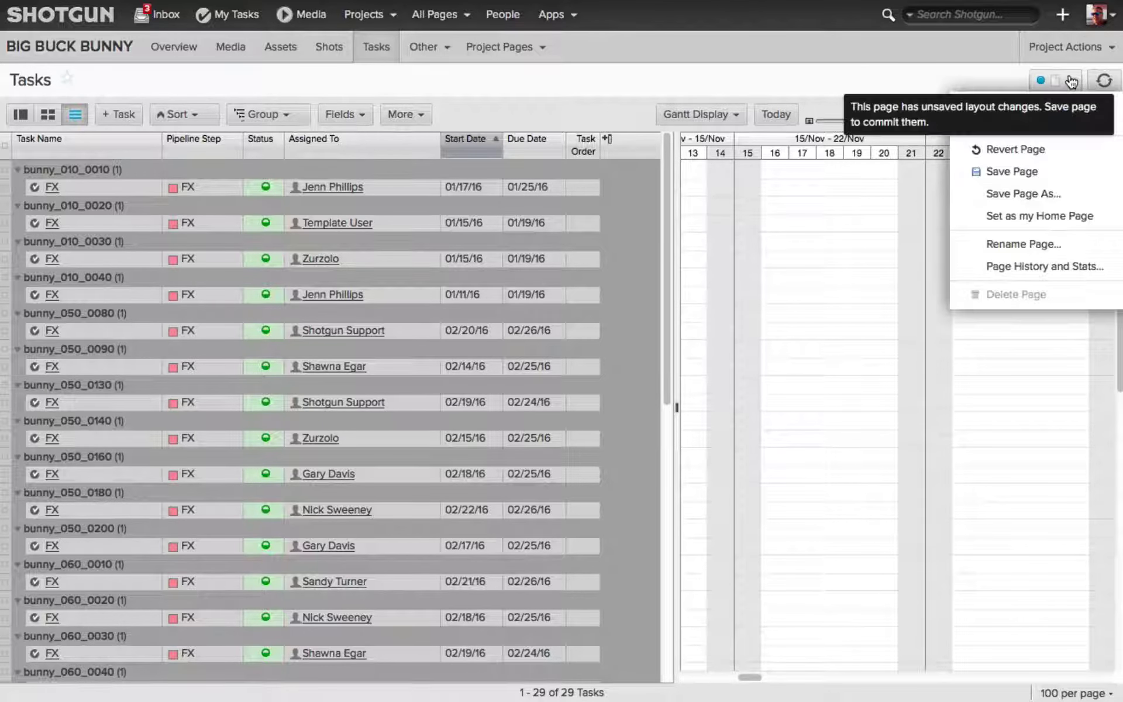
pyautogui.click(1012, 171)
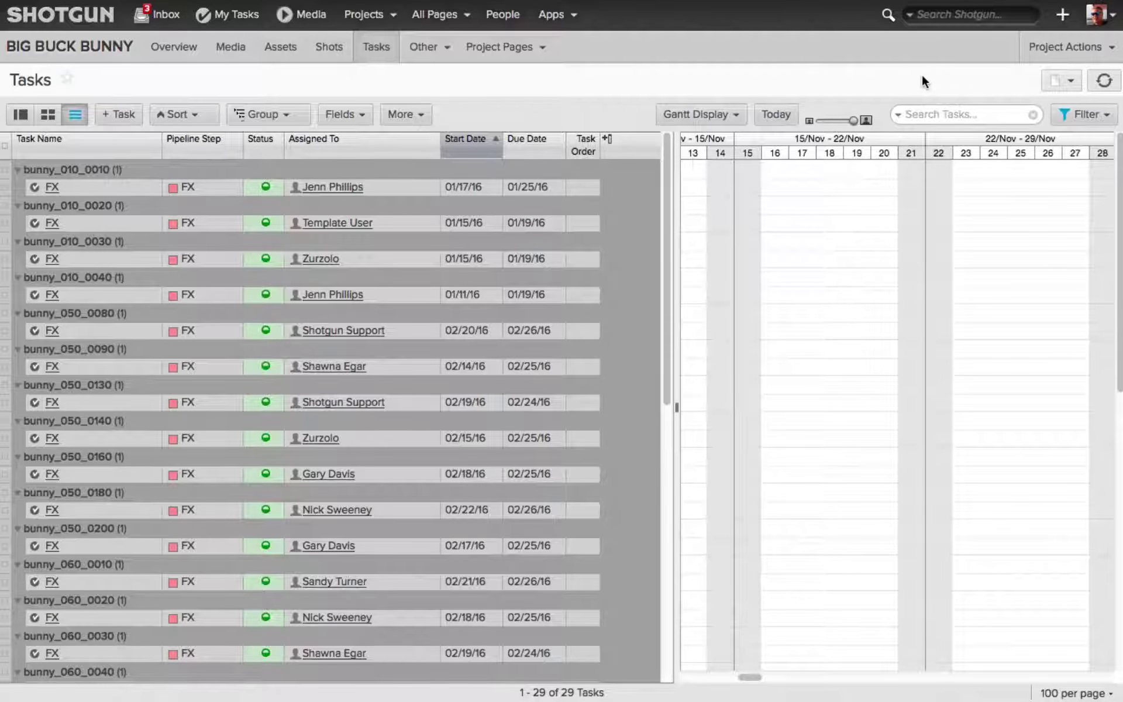
pyautogui.click(1111, 116)
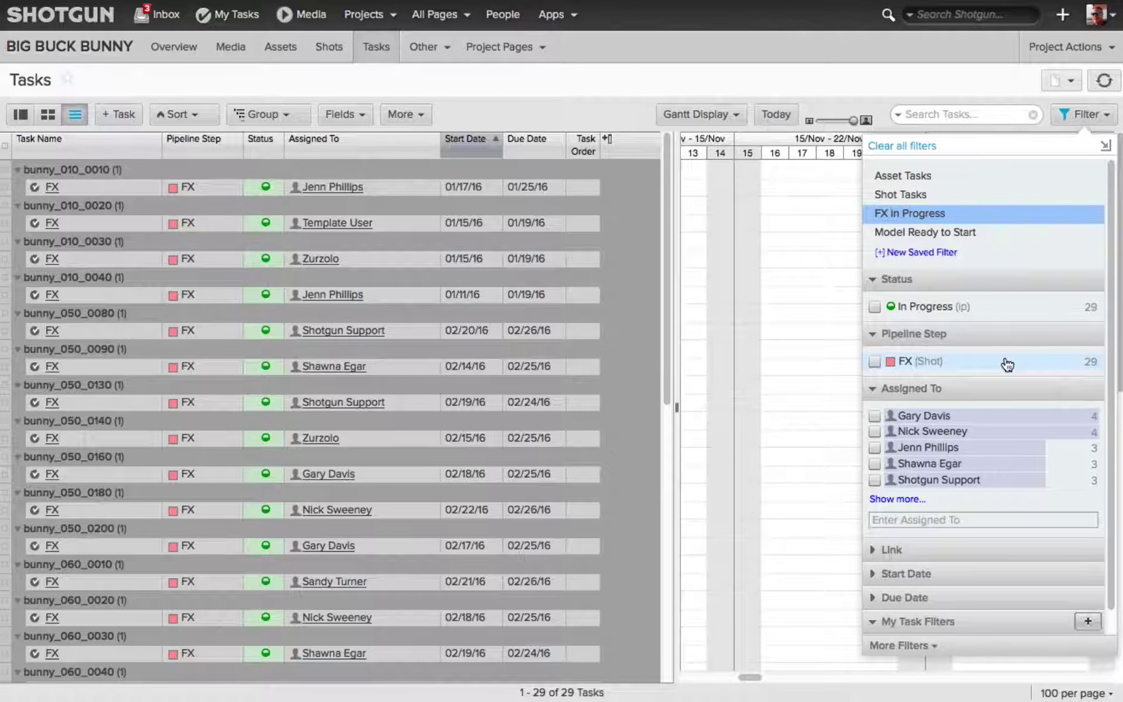
# - Close the filter panel and check the saved filters in a second user's session
pyautogui.click(803, 81)
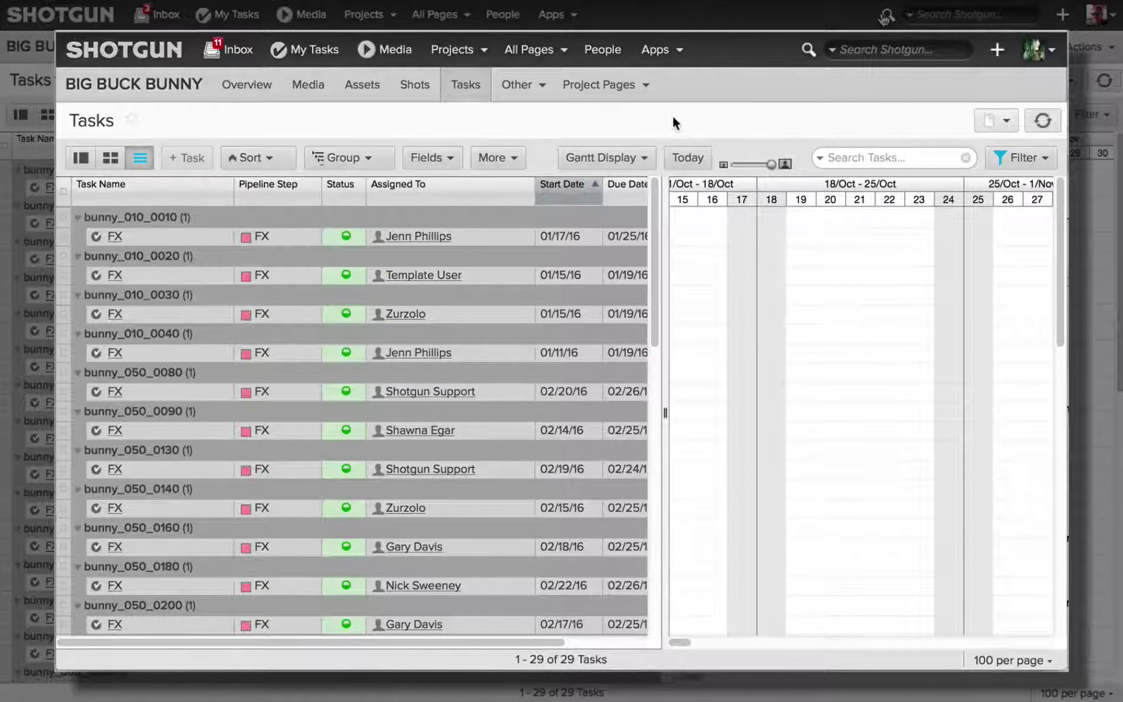
pyautogui.click(1041, 171)
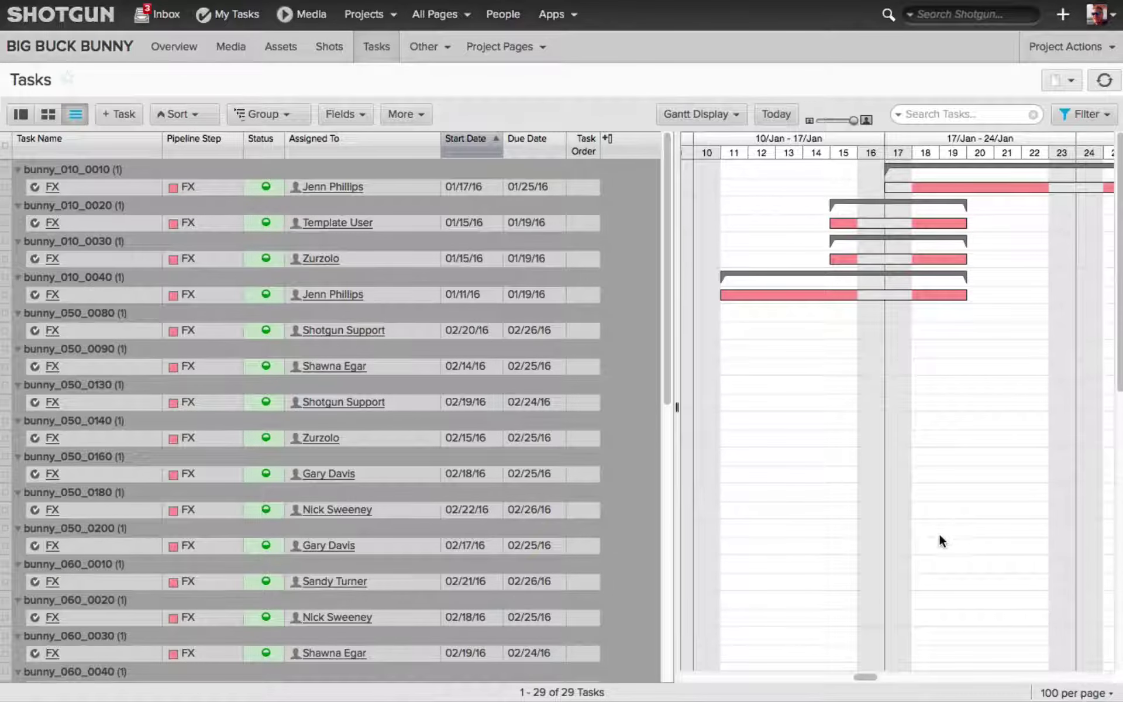
pyautogui.click(1107, 115)
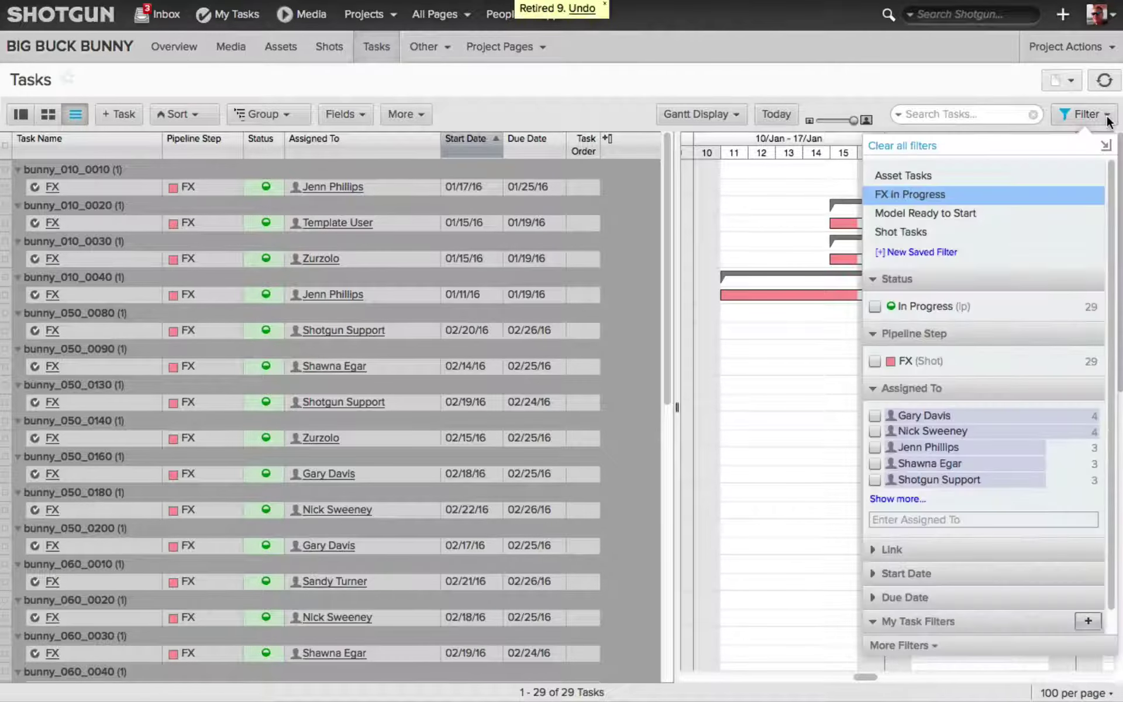
pyautogui.click(906, 173)
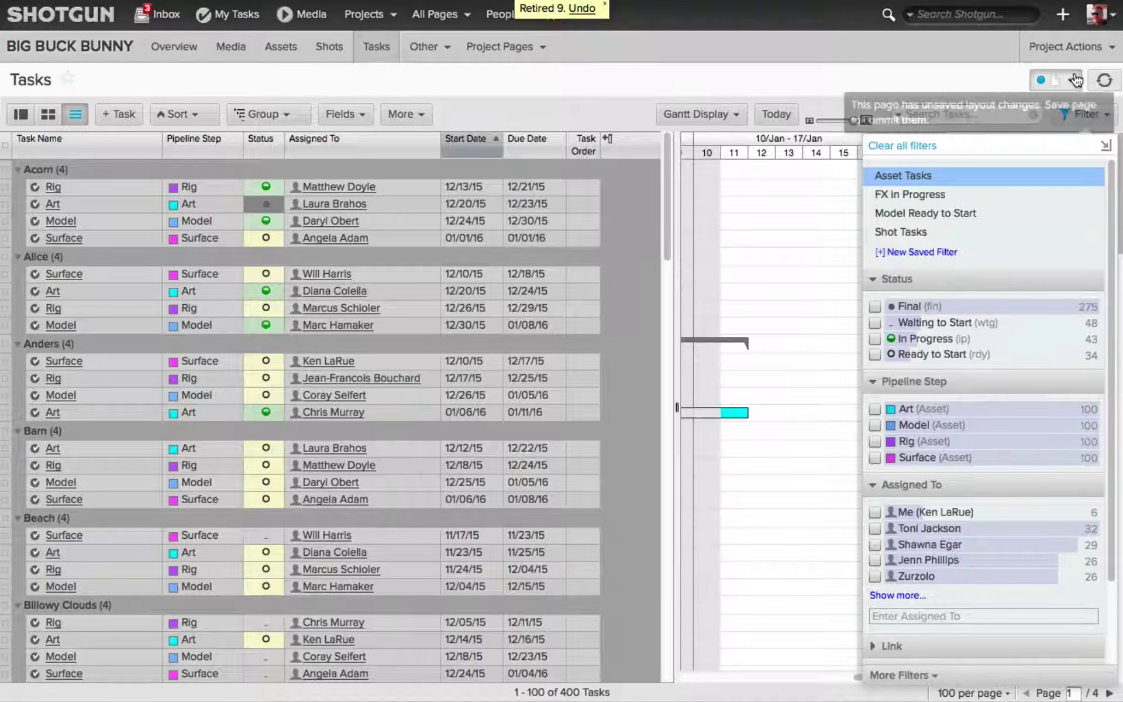
pyautogui.click(1041, 83)
pyautogui.click(1014, 172)
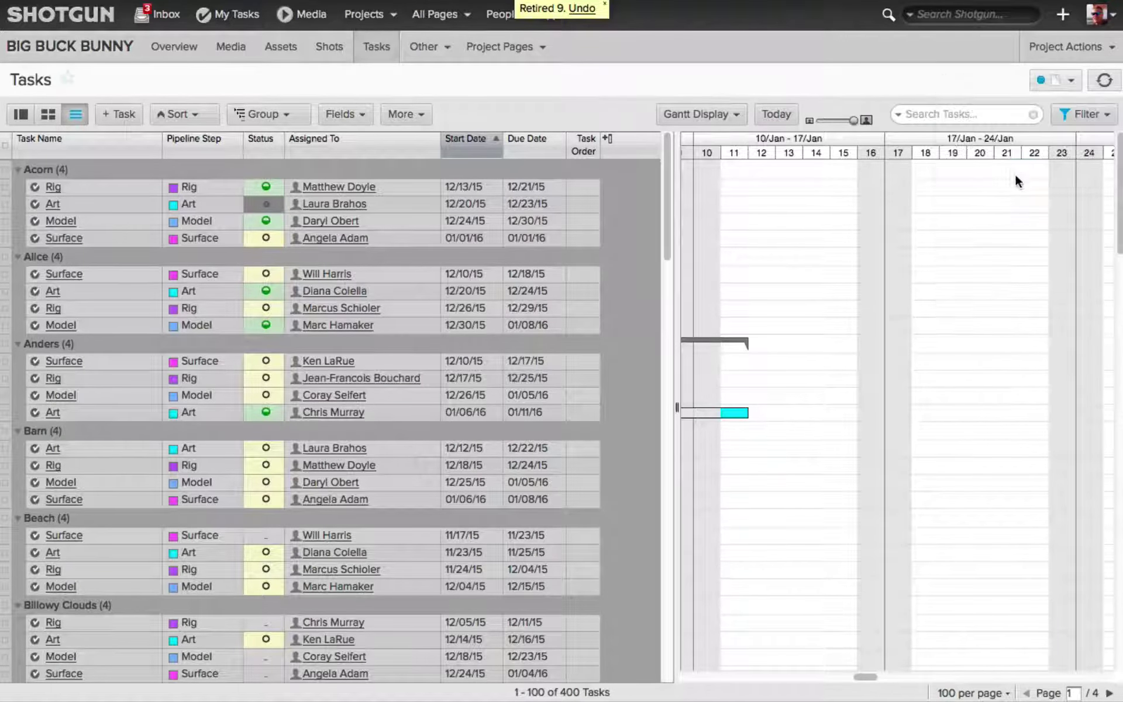
pyautogui.moveTo(865, 677); pyautogui.dragTo(783, 694)
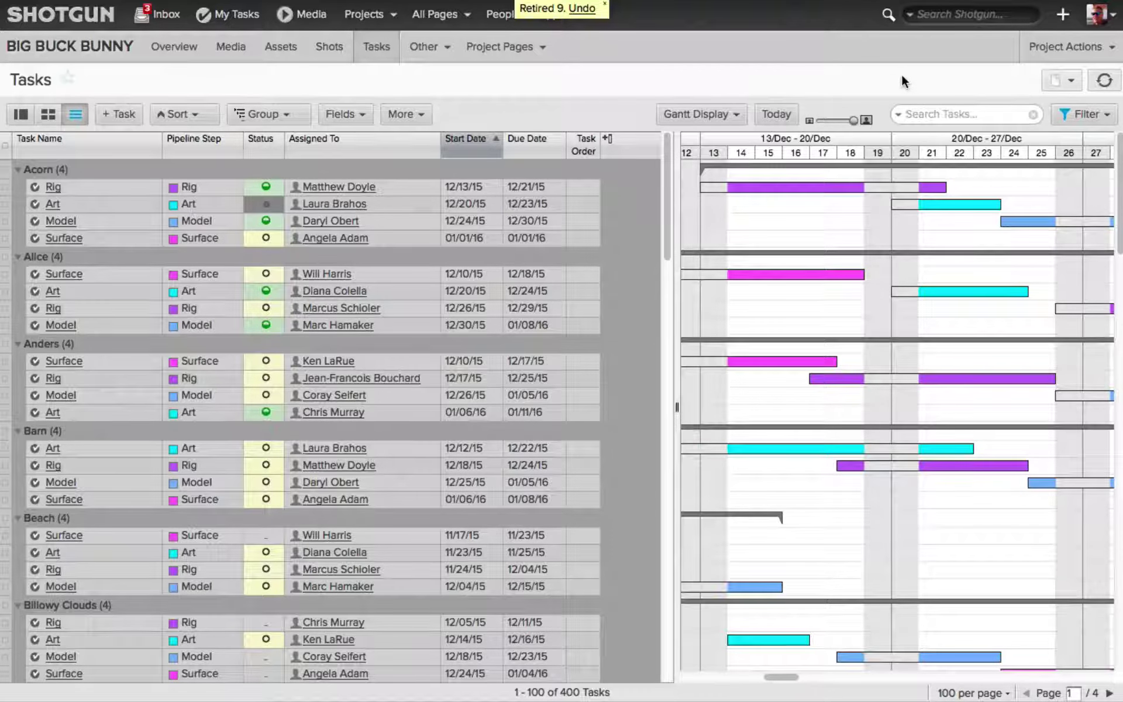
# - Start a new My Task Filter with the condition Due Date in calendar month next 1
pyautogui.click(1102, 116)
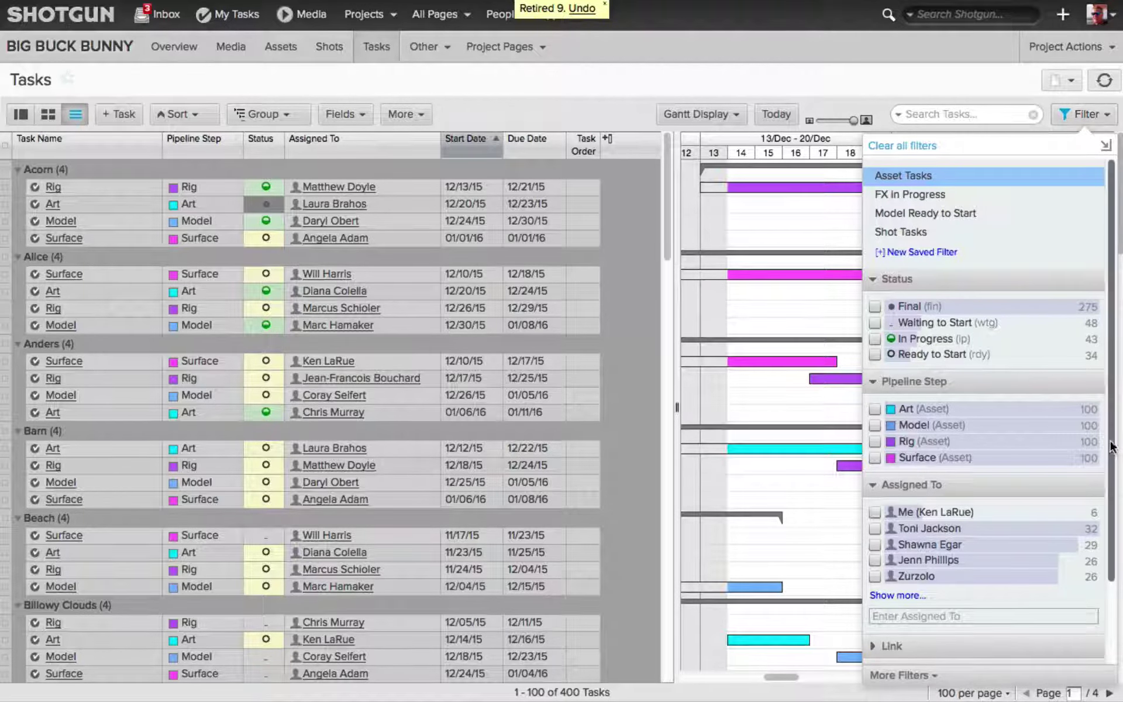
pyautogui.scroll(-3, 879, 607)
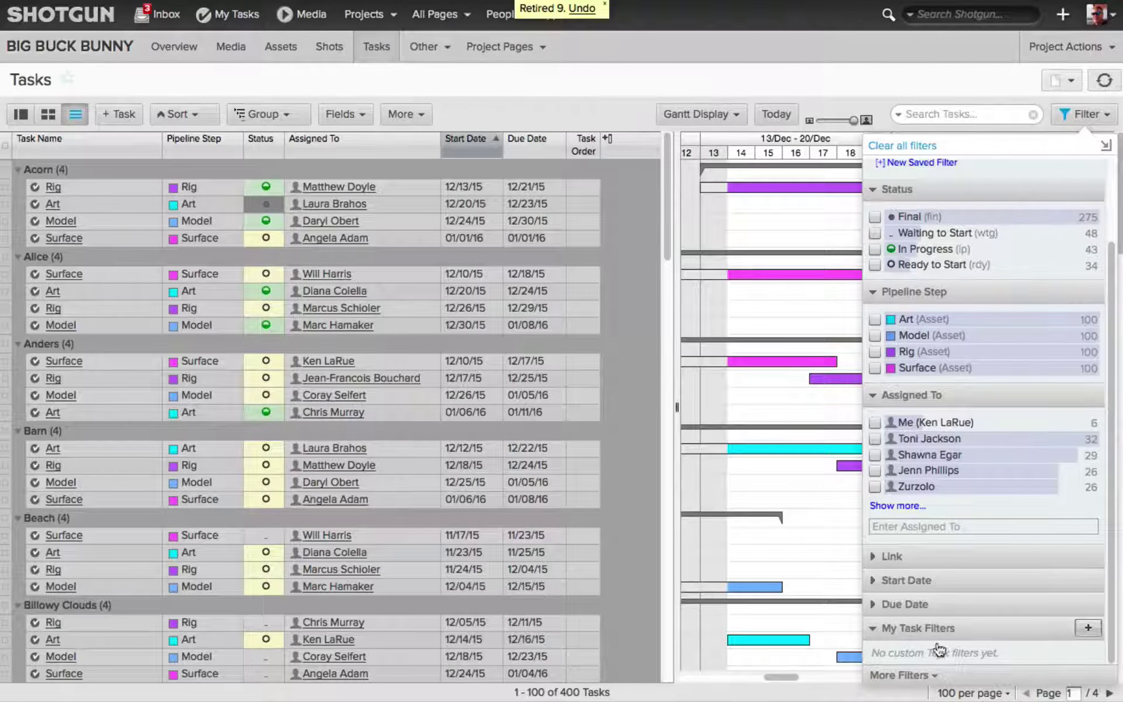
pyautogui.click(1088, 628)
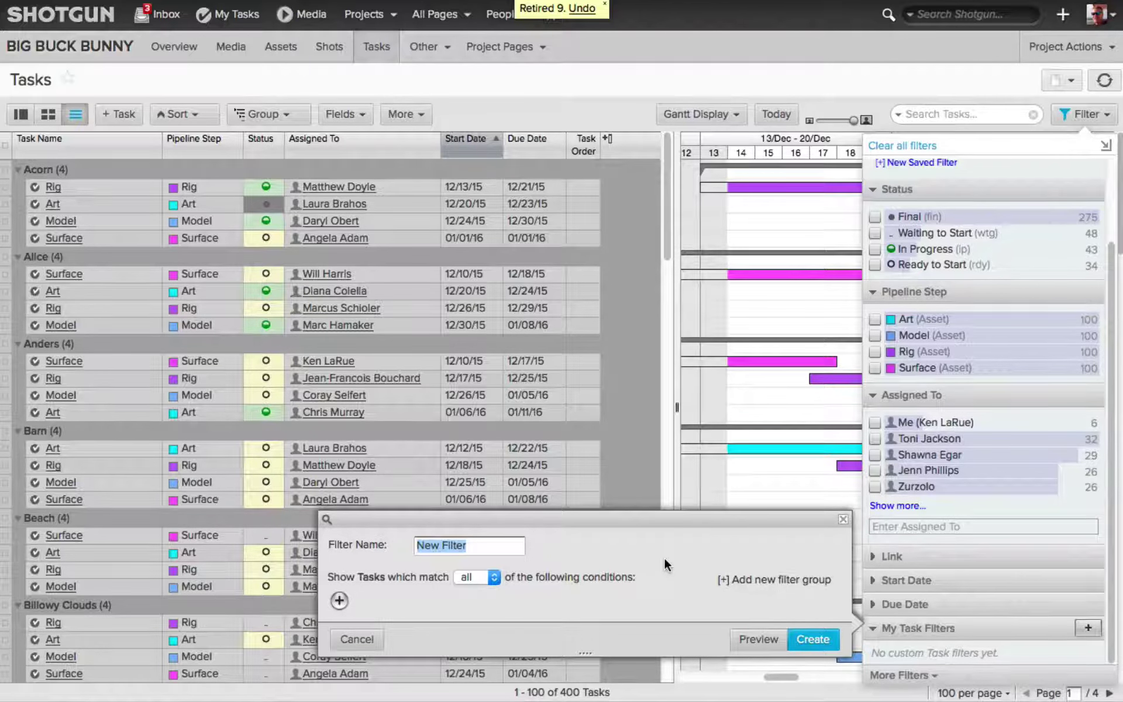
pyautogui.click(340, 600)
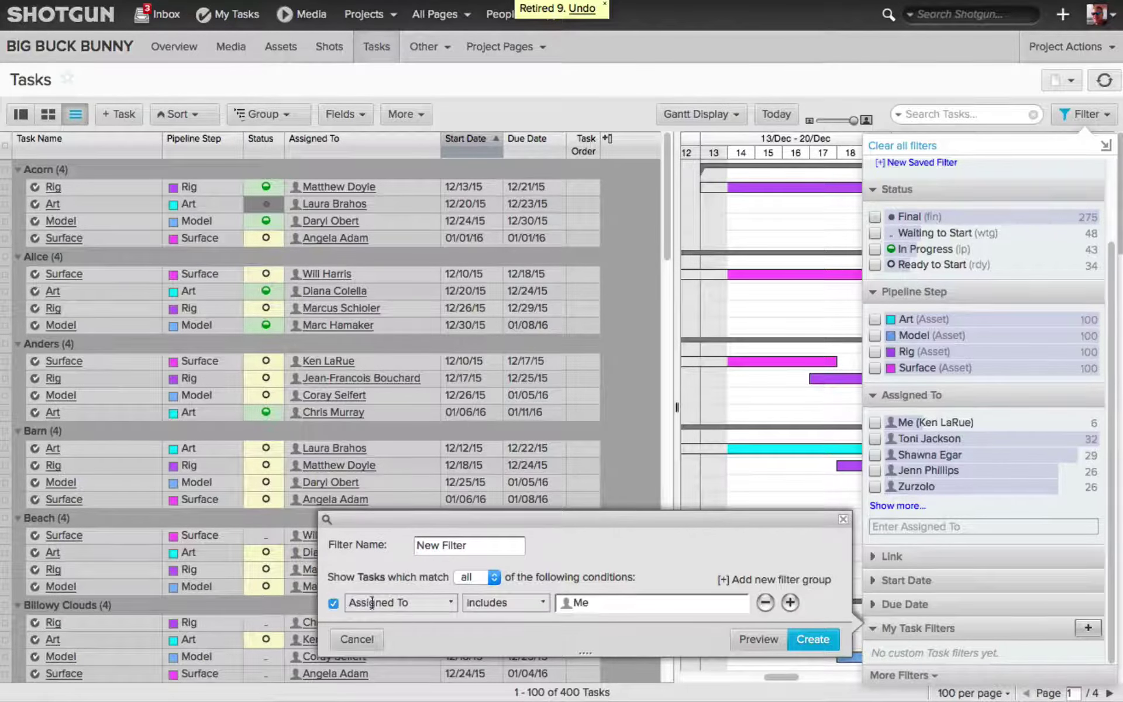
pyautogui.click(452, 601)
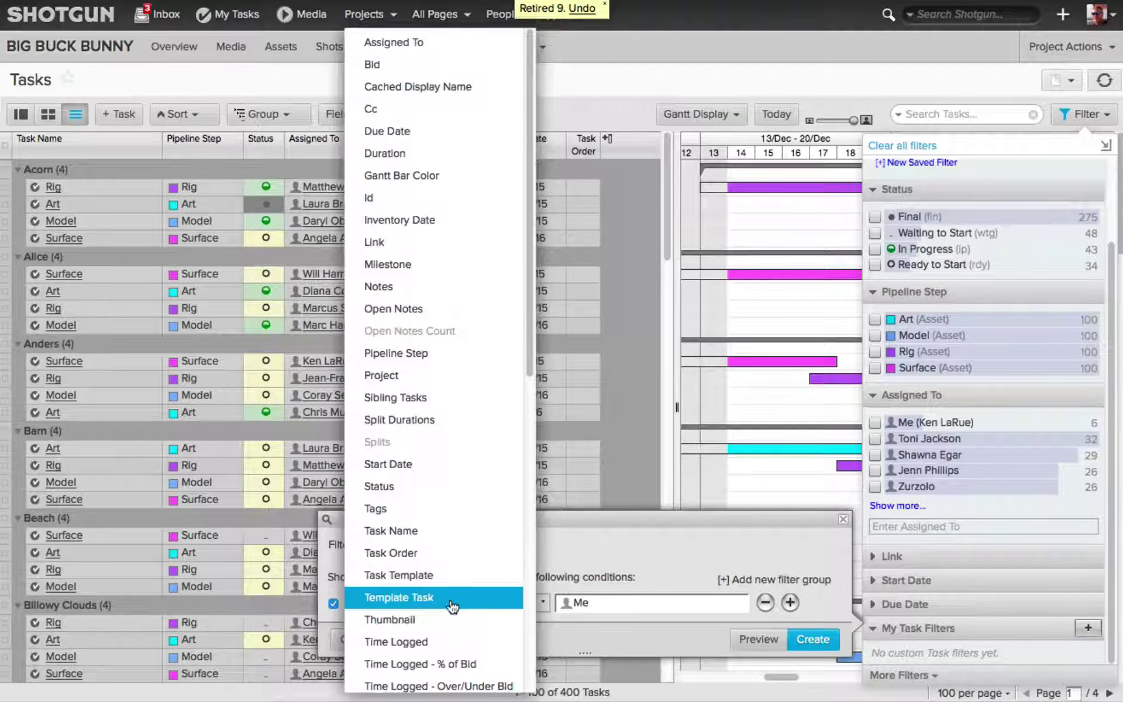
pyautogui.click(421, 133)
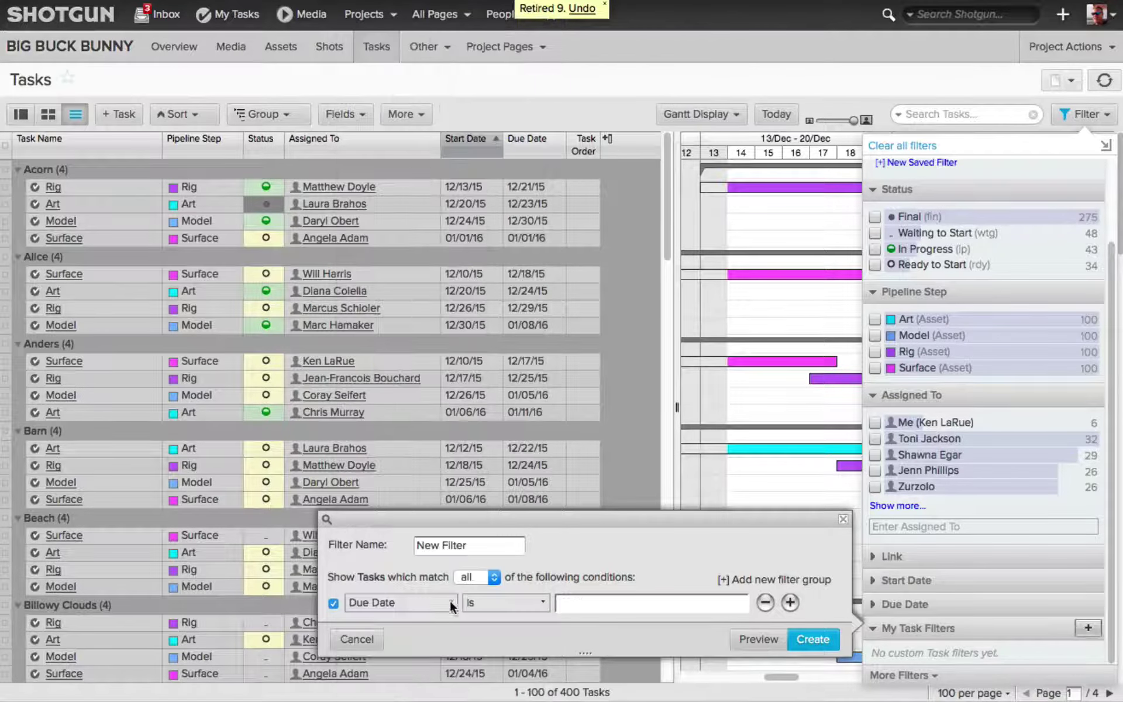
pyautogui.click(510, 601)
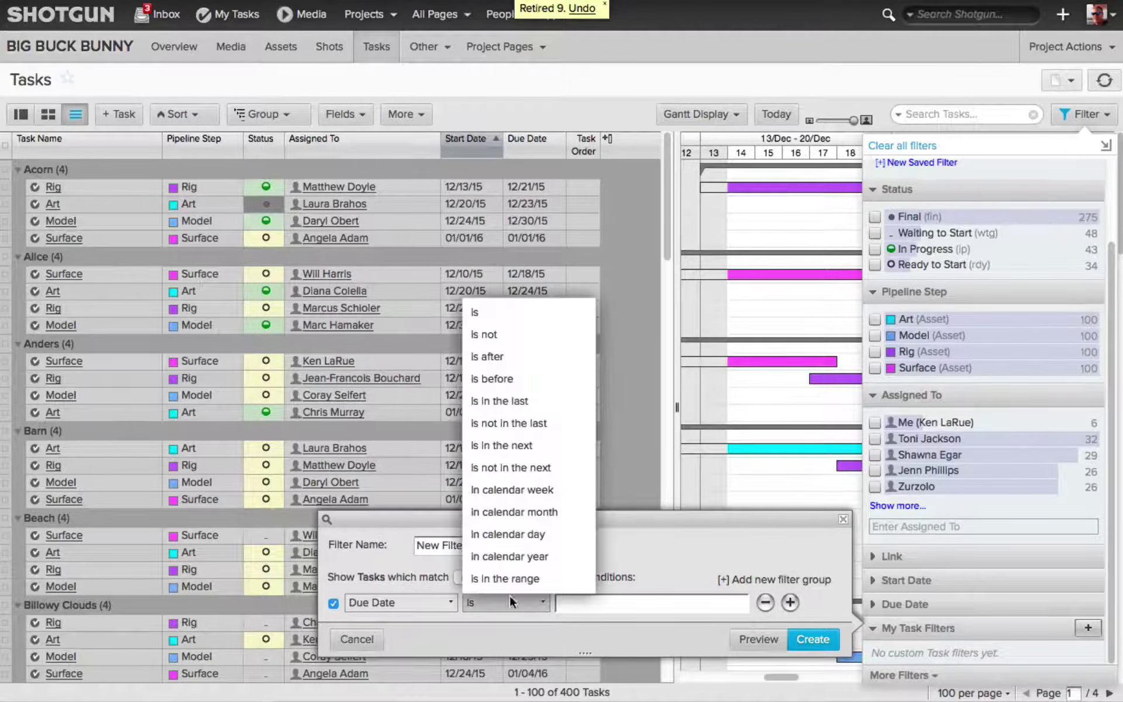
pyautogui.click(562, 511)
pyautogui.click(601, 604)
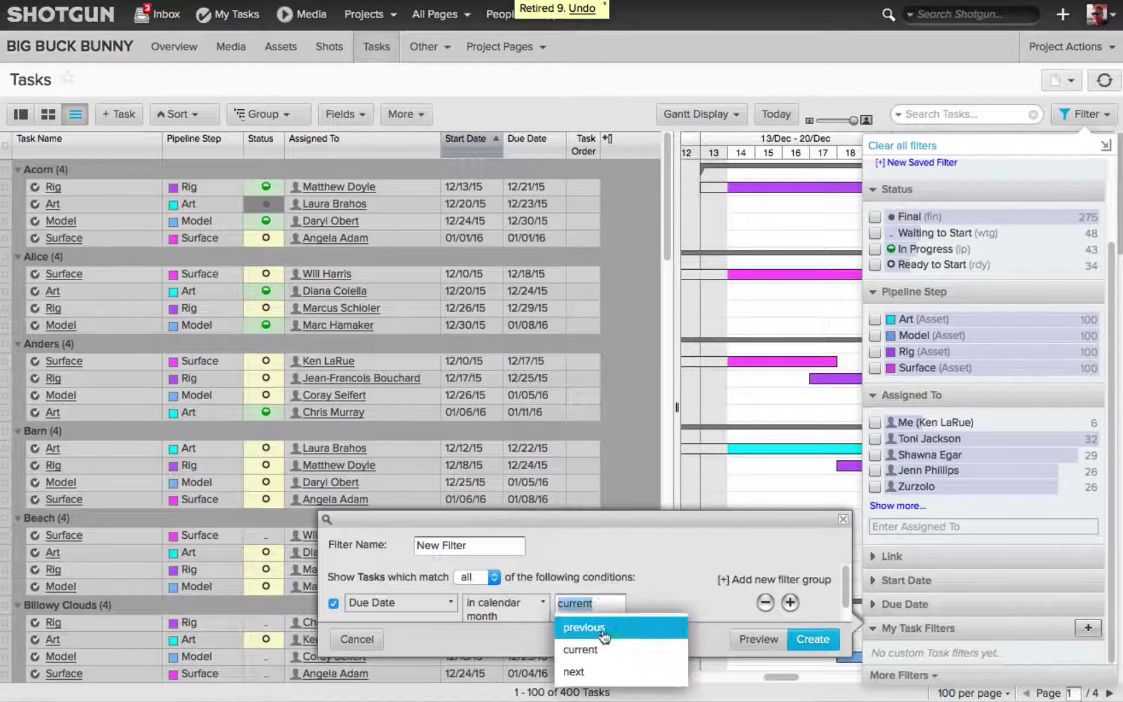
pyautogui.click(606, 673)
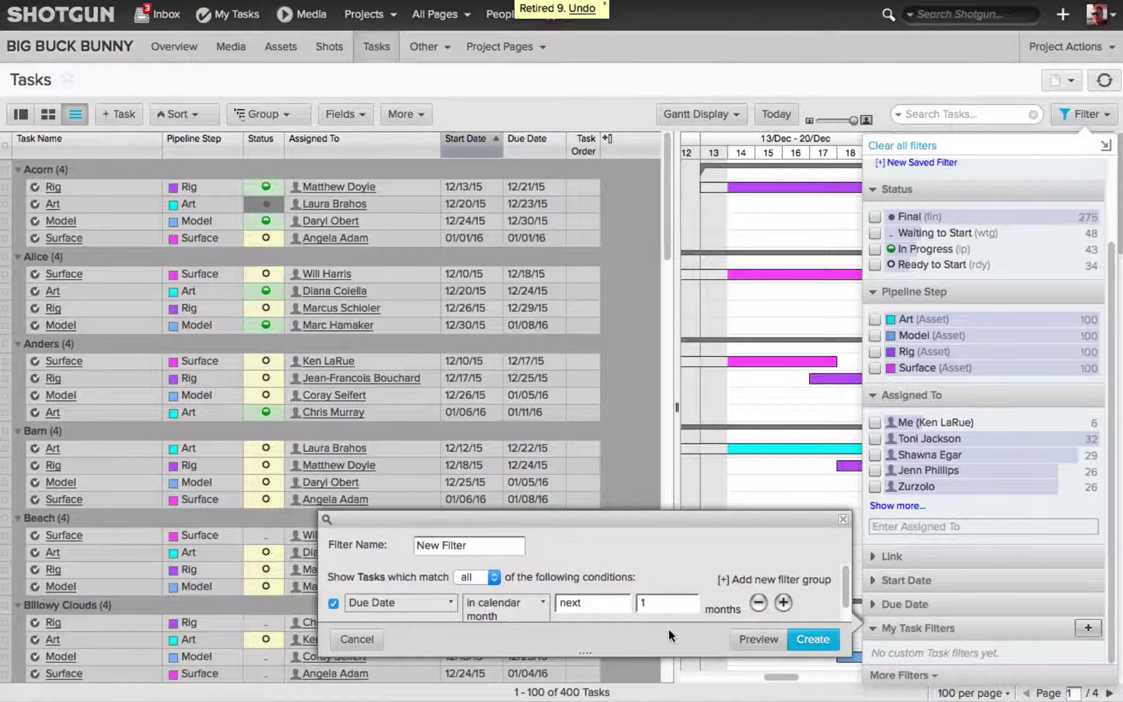
# - Preview the matching tasks and create the filter named 'Due Next Month'
pyautogui.click(755, 638)
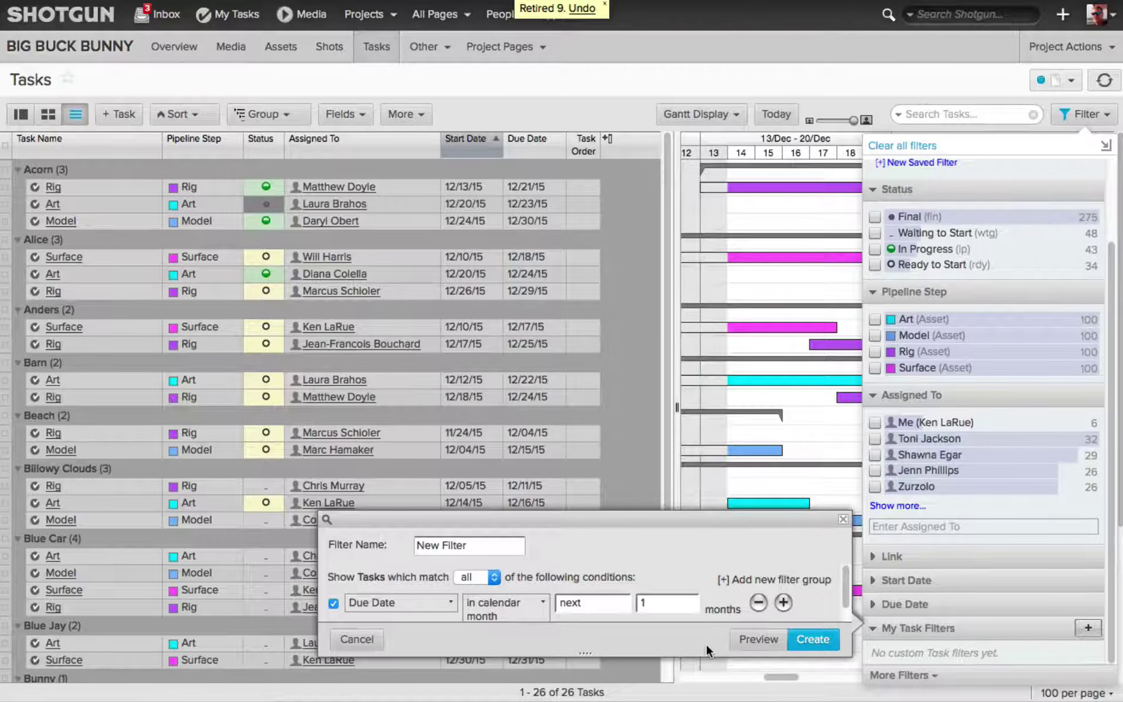
pyautogui.moveTo(503, 548); pyautogui.dragTo(351, 545)
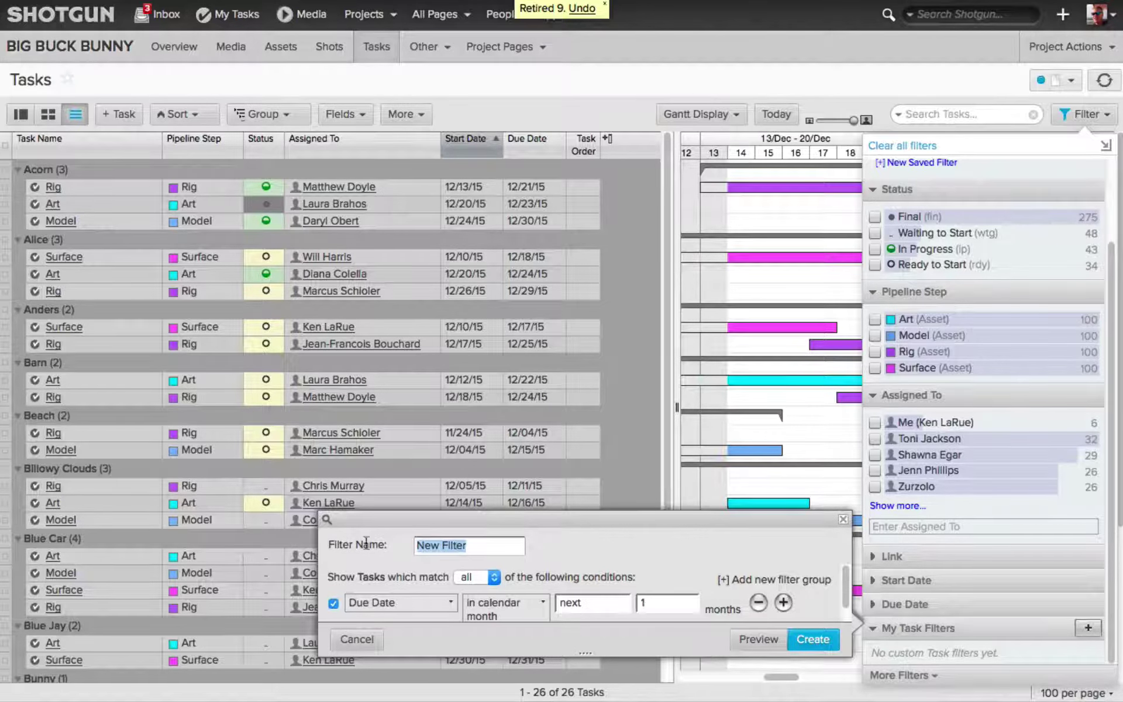
pyautogui.write('Due Next Month')
pyautogui.click(812, 639)
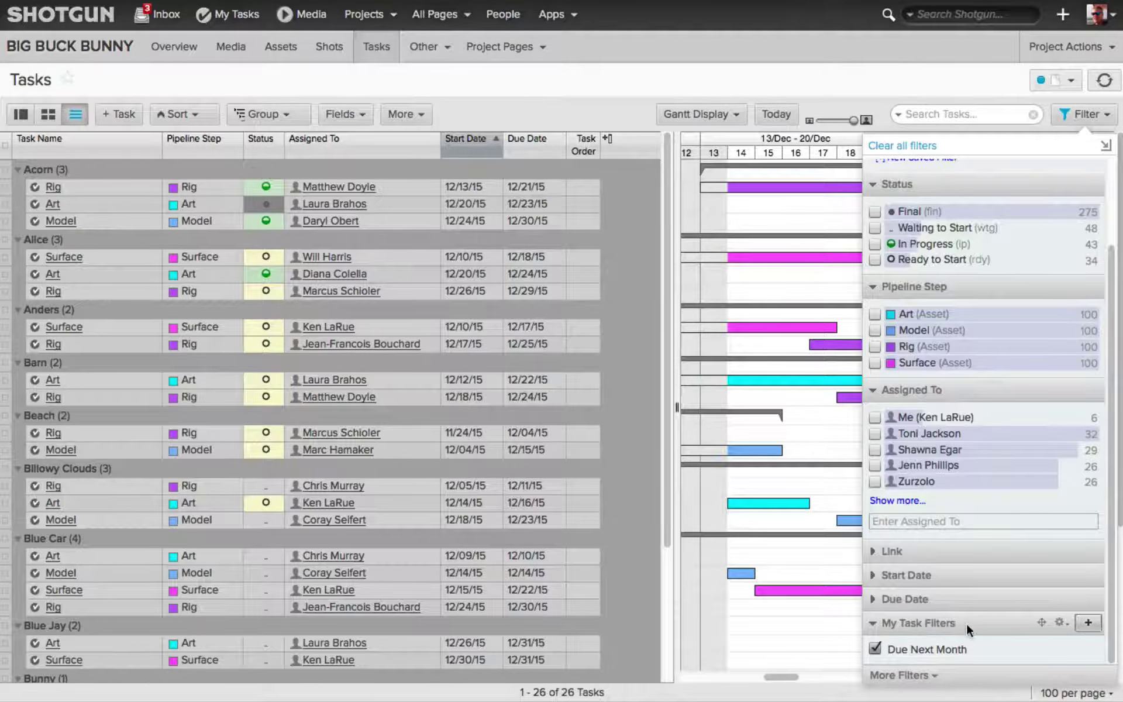
# - Toggle the Due Next Month filter off, back on, and off again
pyautogui.click(876, 648)
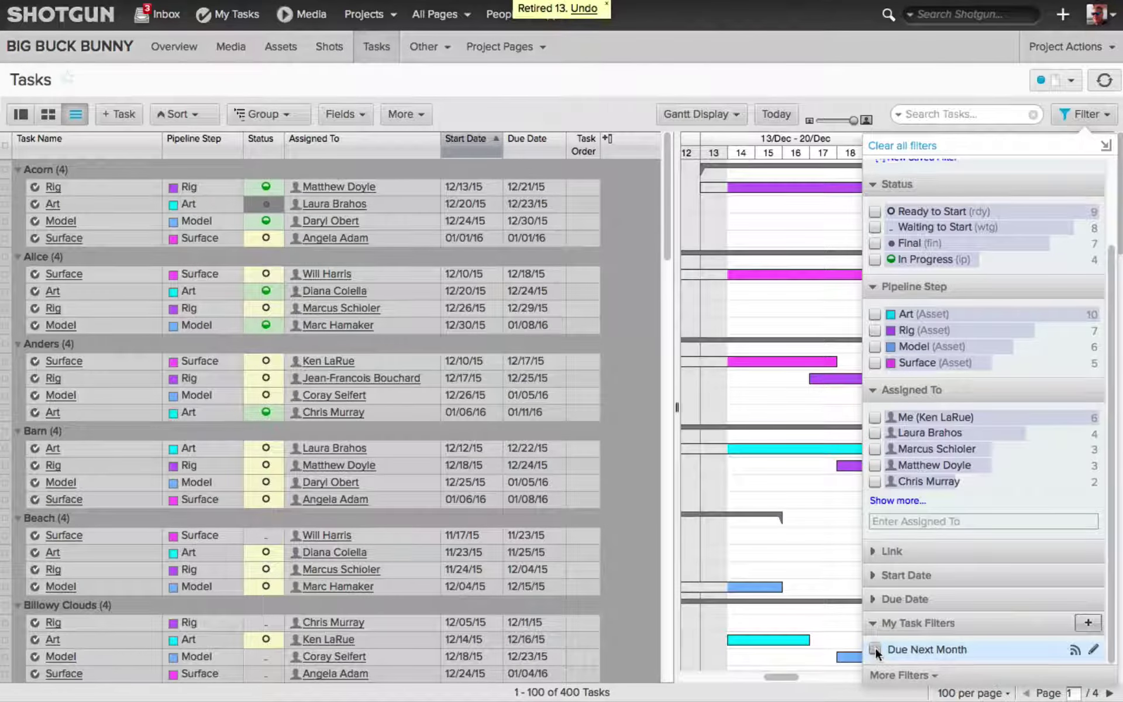
pyautogui.click(875, 649)
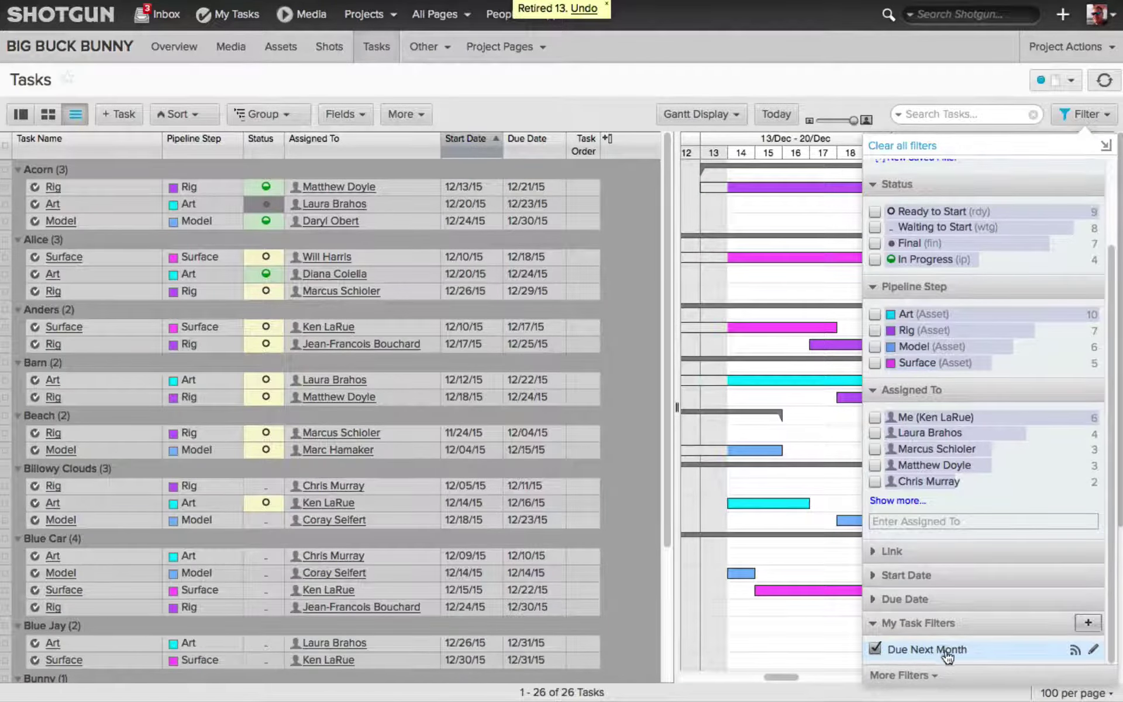
pyautogui.click(875, 648)
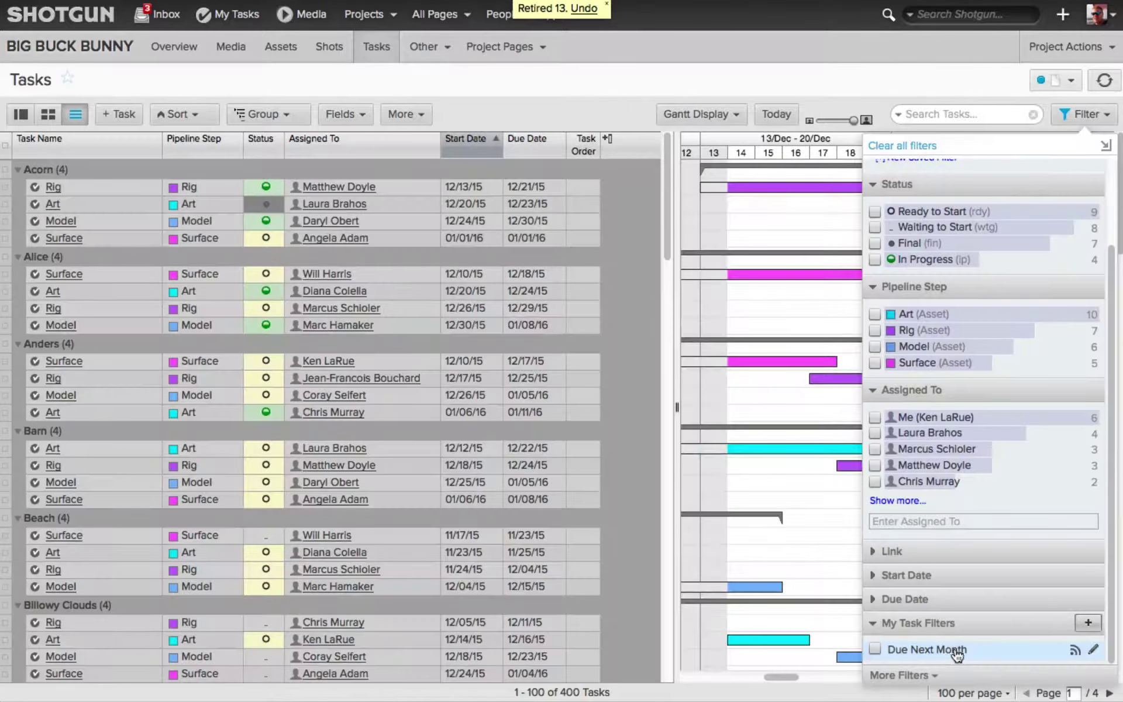
# - Create a personal filter for Assigned To includes Me, named 'Assigned to' plus the user's name
pyautogui.click(1091, 625)
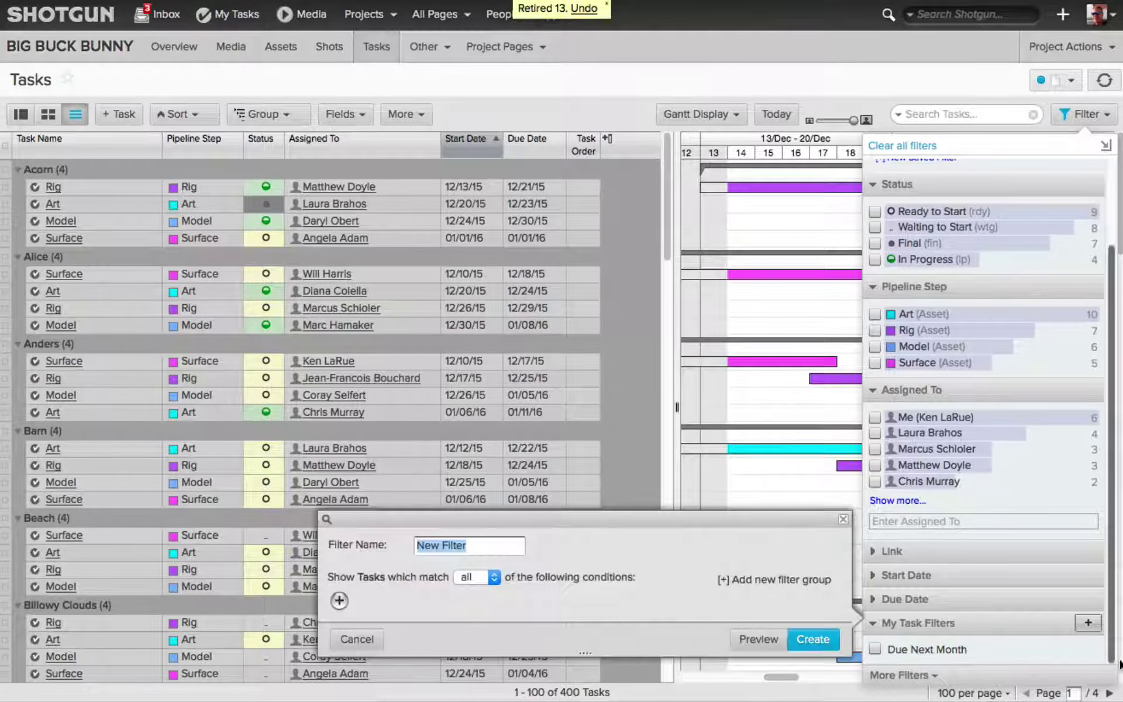
pyautogui.click(339, 600)
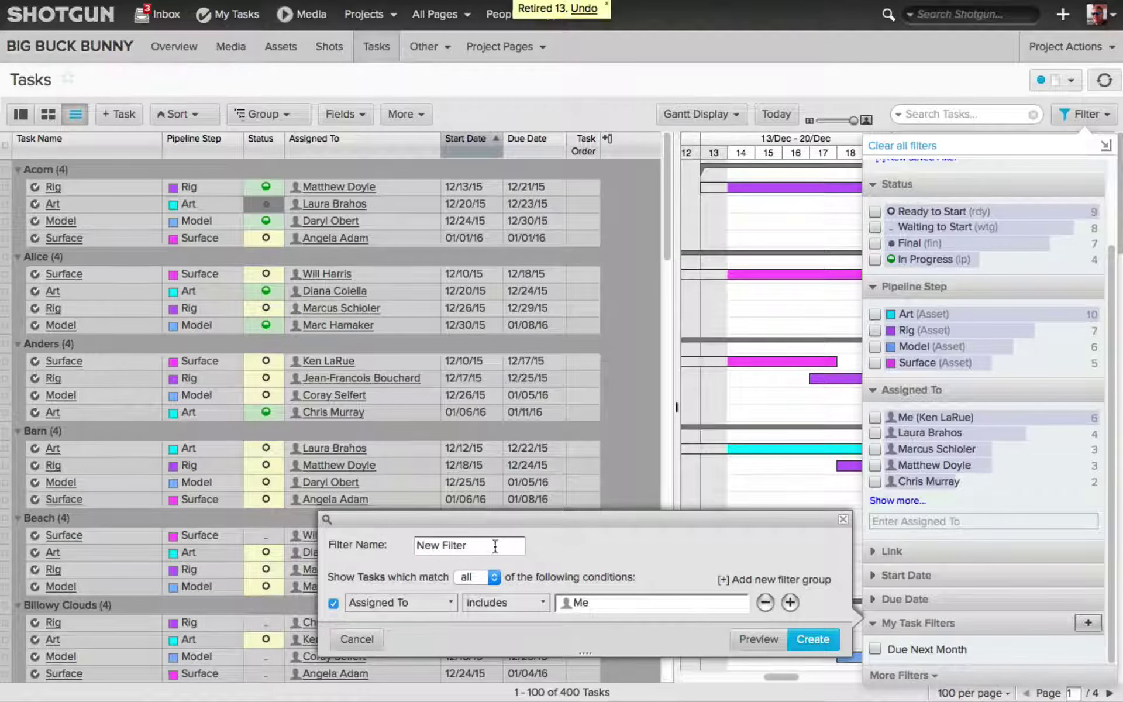
pyautogui.tripleClick(445, 545)
pyautogui.write('Assigned to Ken')
pyautogui.click(813, 638)
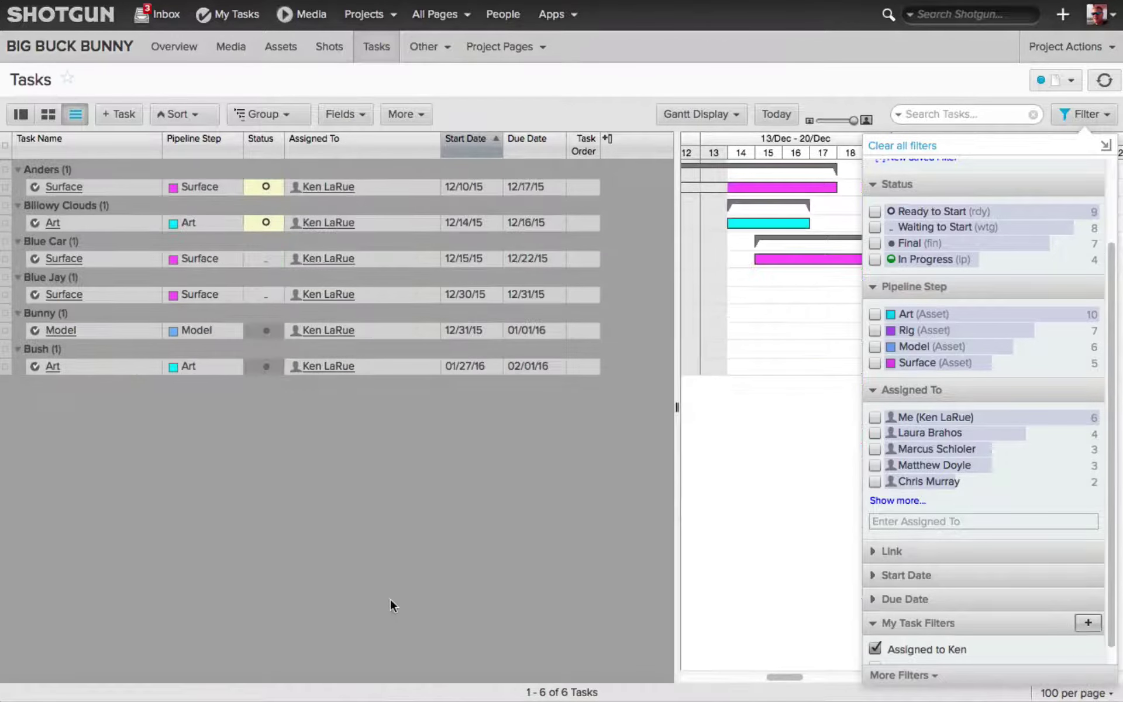
pyautogui.scroll(-1, 1114, 542)
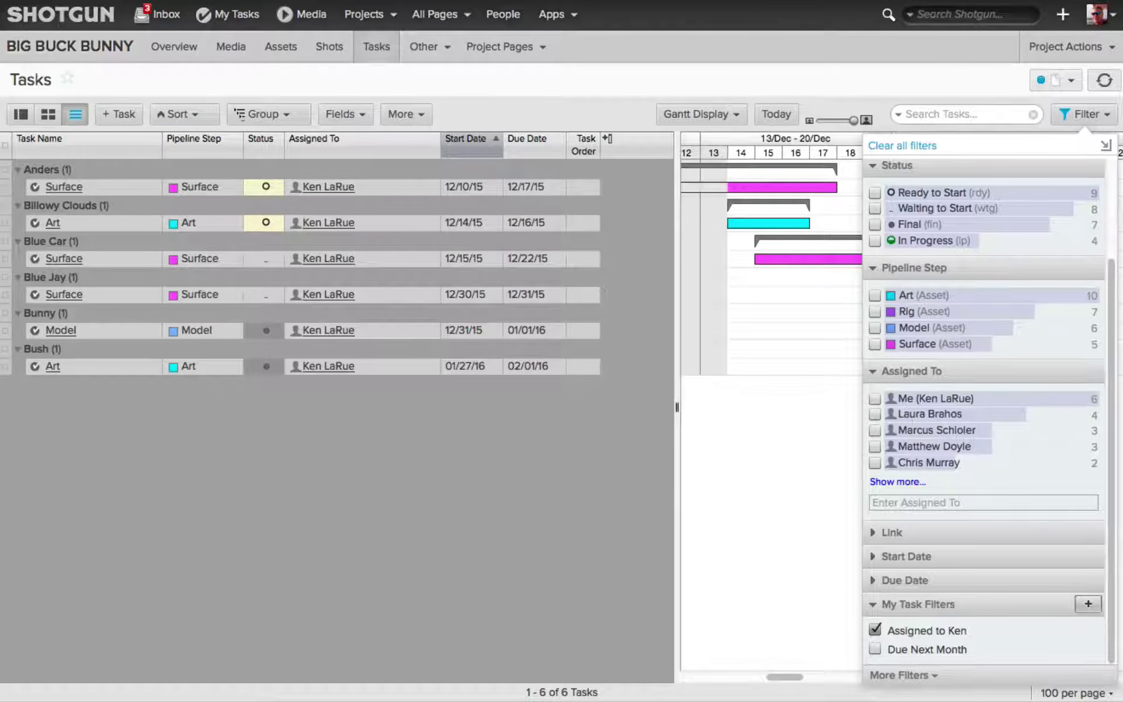
# - Clear the assignee filter to show all 400 tasks, then send Due Next Month to a teammate
pyautogui.click(874, 630)
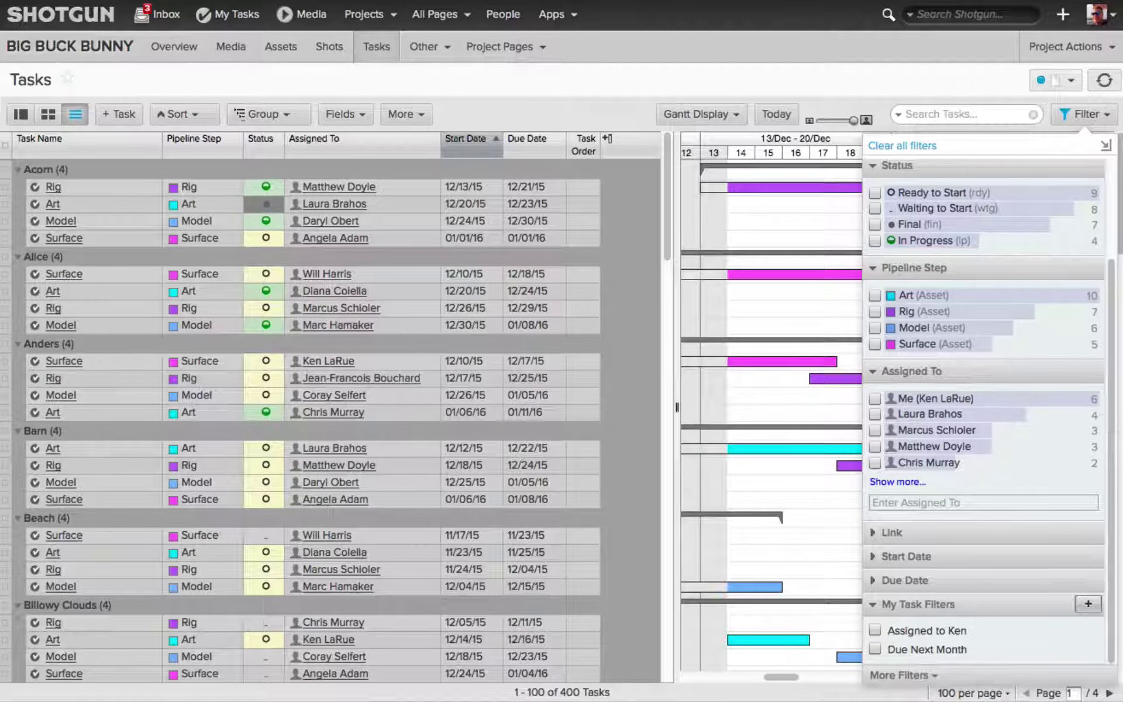
pyautogui.moveTo(921, 658)
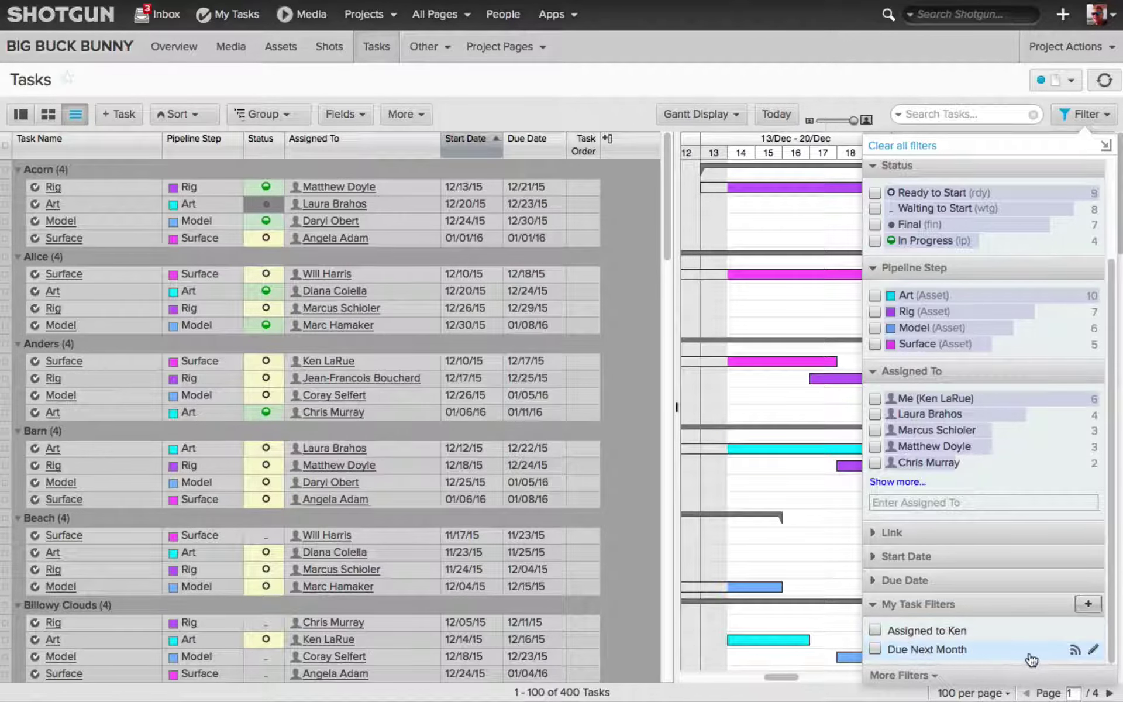
pyautogui.moveTo(927, 636)
pyautogui.click(1075, 654)
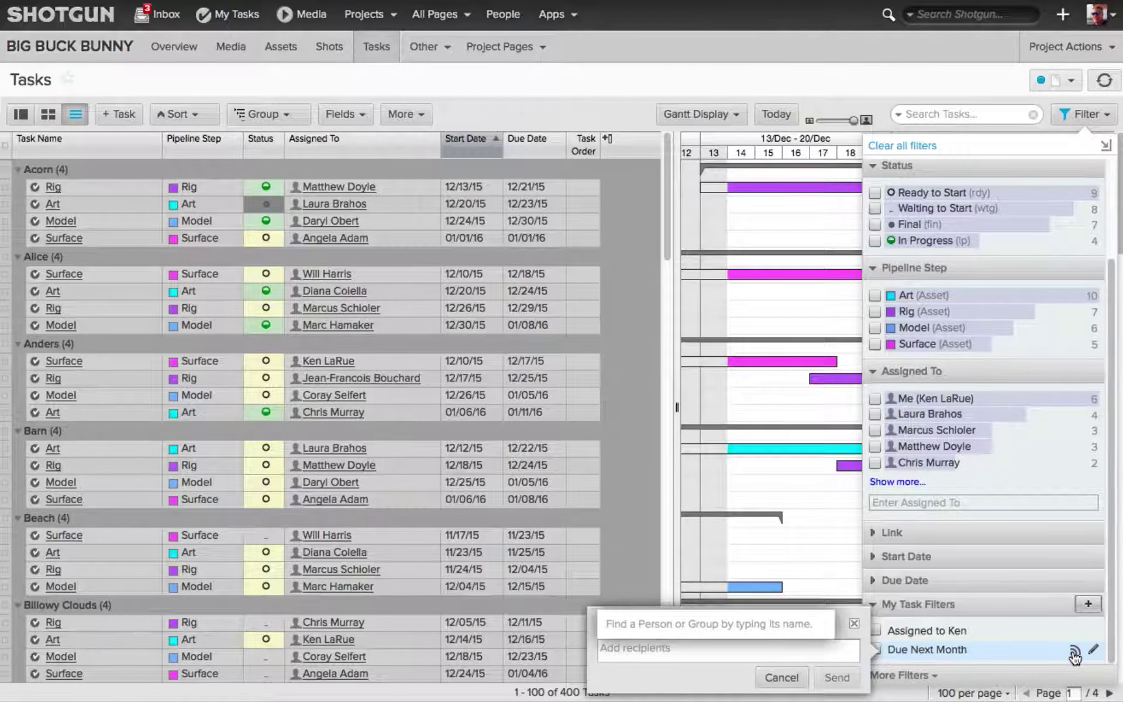
pyautogui.write('Laura')
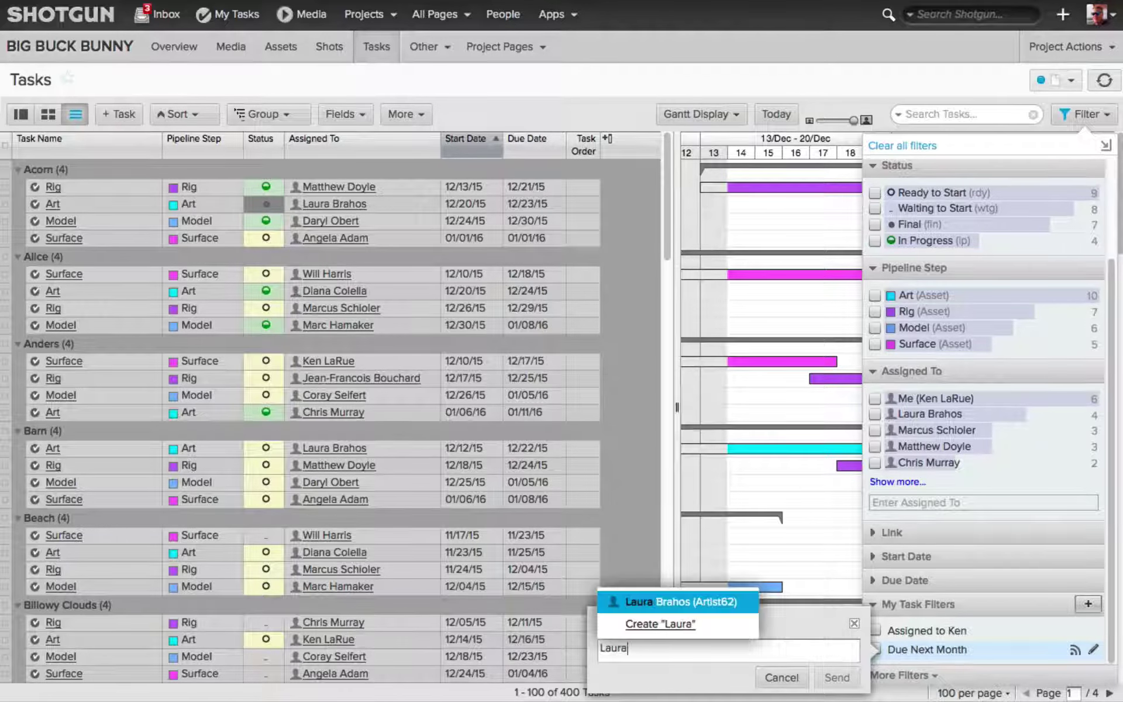
pyautogui.click(694, 602)
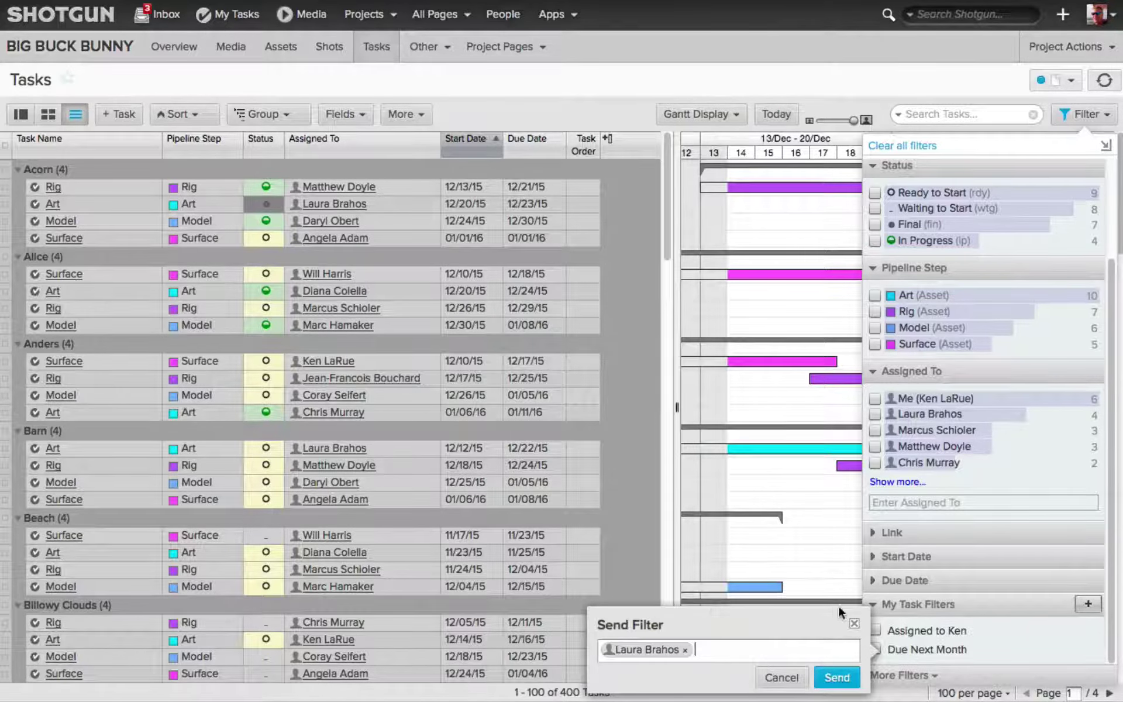
pyautogui.click(838, 678)
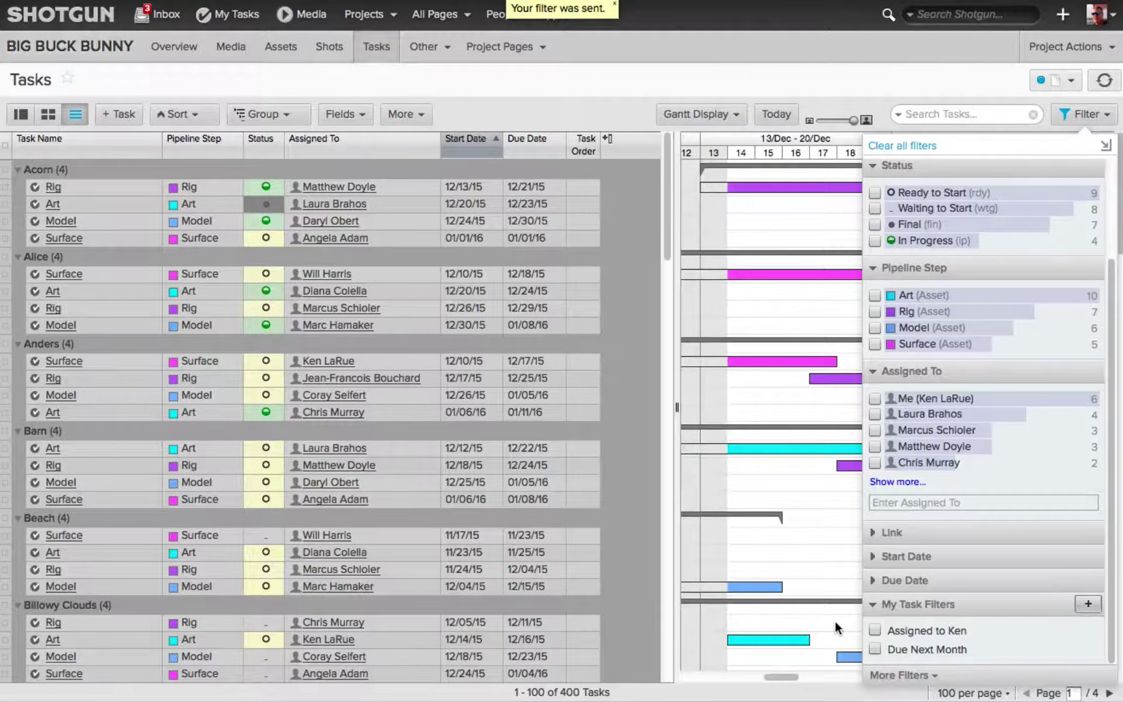